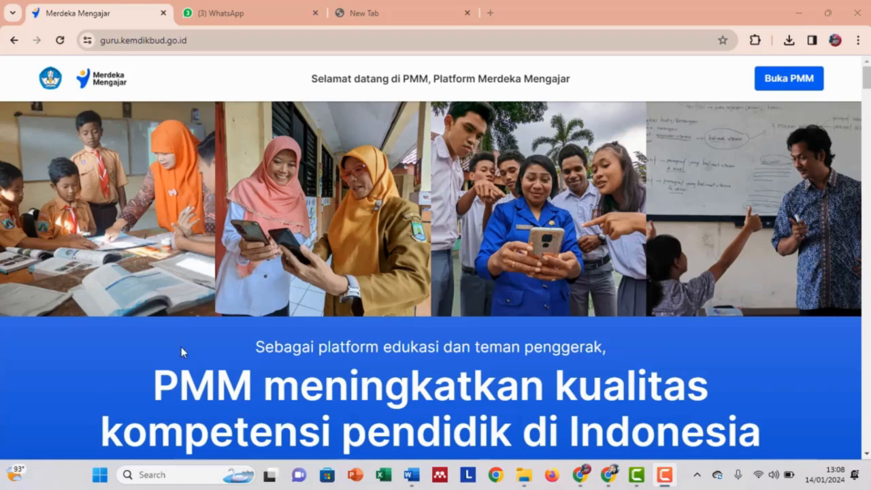
Check the site address, then open the PMM sign-in page with 'Buka PMM'.
left_click(228, 42)
left_click(228, 43)
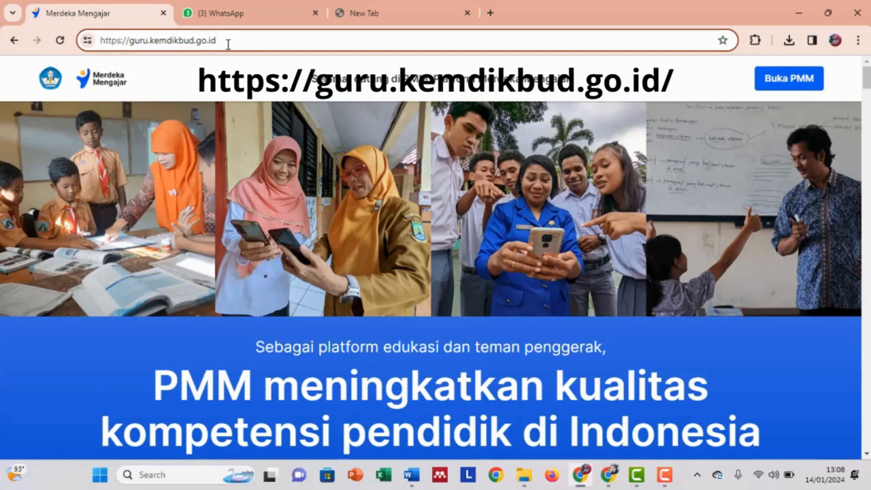
left_click(776, 78)
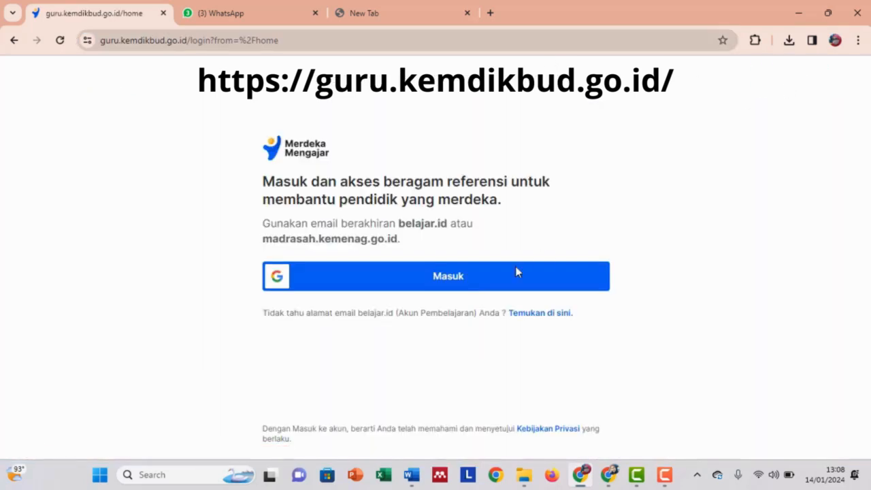
Sign in with the belajar.id Google account and scroll down the Beranda page.
left_click(465, 285)
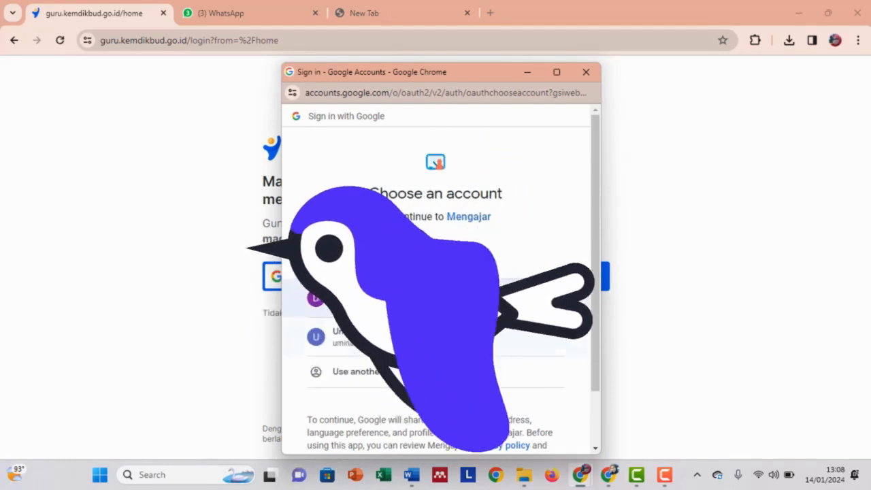
left_click(463, 295)
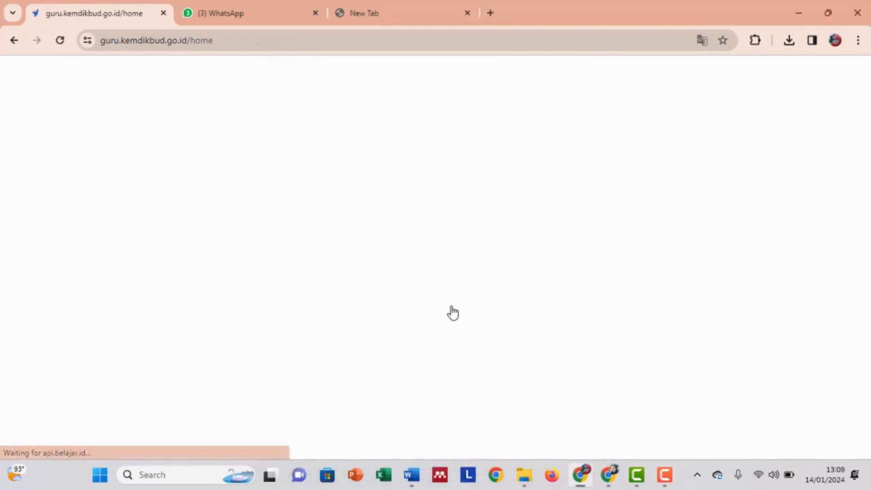
scroll(524, 279, "down", 3)
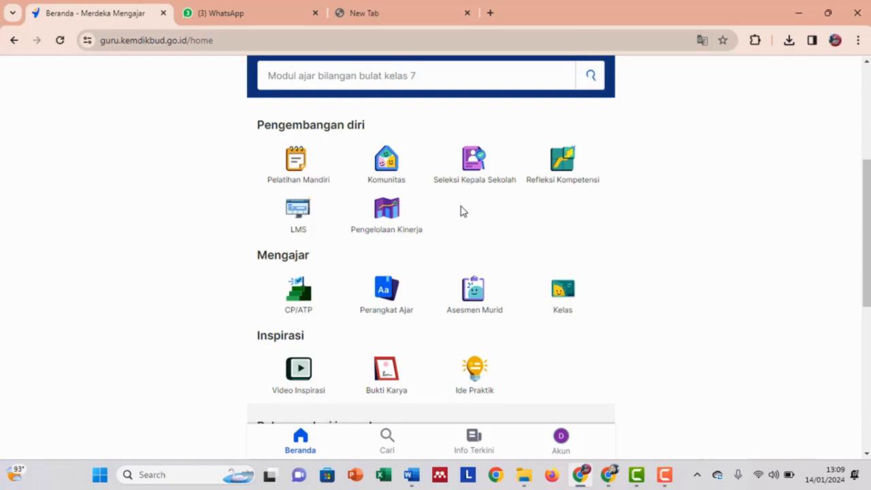
Open Pengelolaan Kinerja and browse the Januari–Juni 2024 Praktik Pembelajaran indicator cards.
left_click(392, 223)
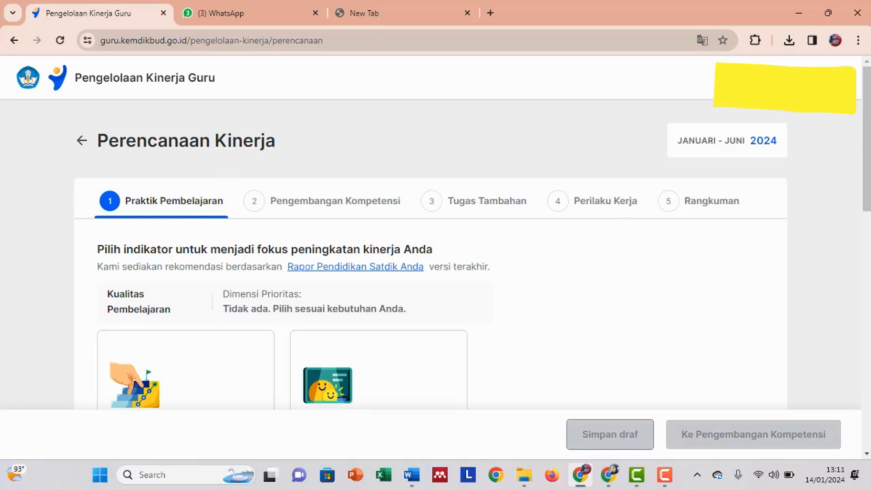
scroll(221, 340, "down", 3)
scroll(228, 359, "down", 5)
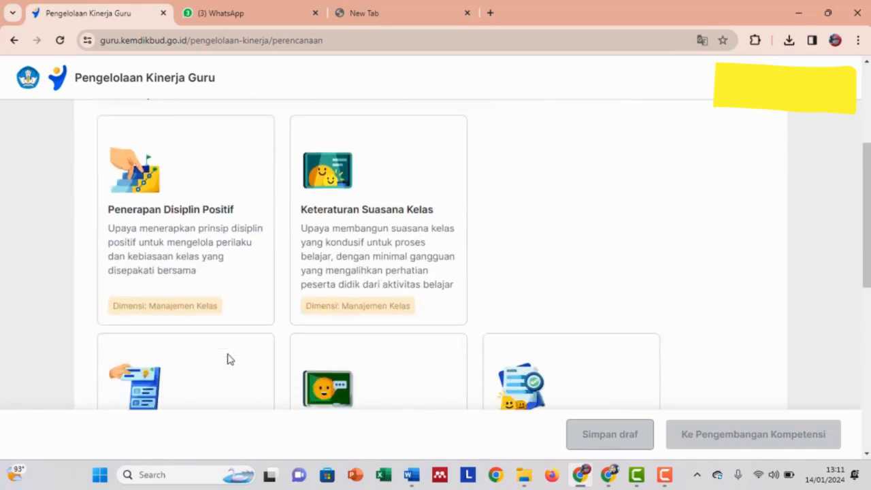
scroll(225, 340, "down", 2)
scroll(224, 341, "down", 1)
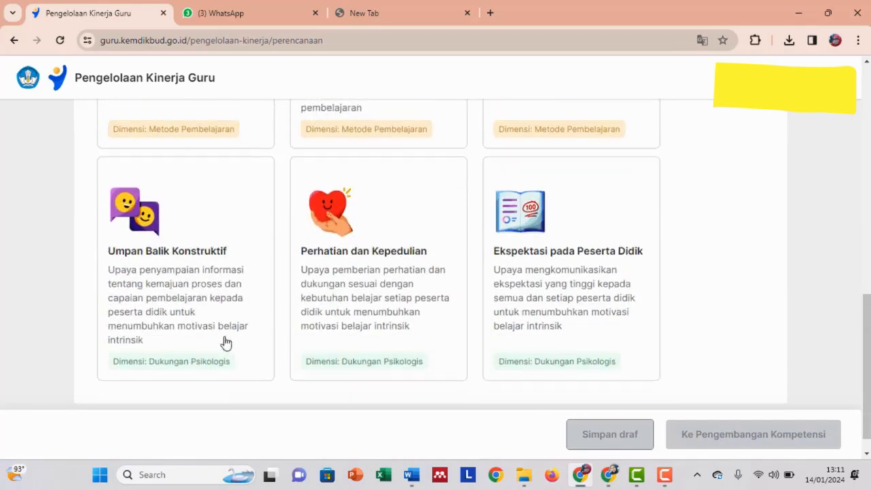
scroll(374, 304, "up", 5)
scroll(374, 303, "up", 5)
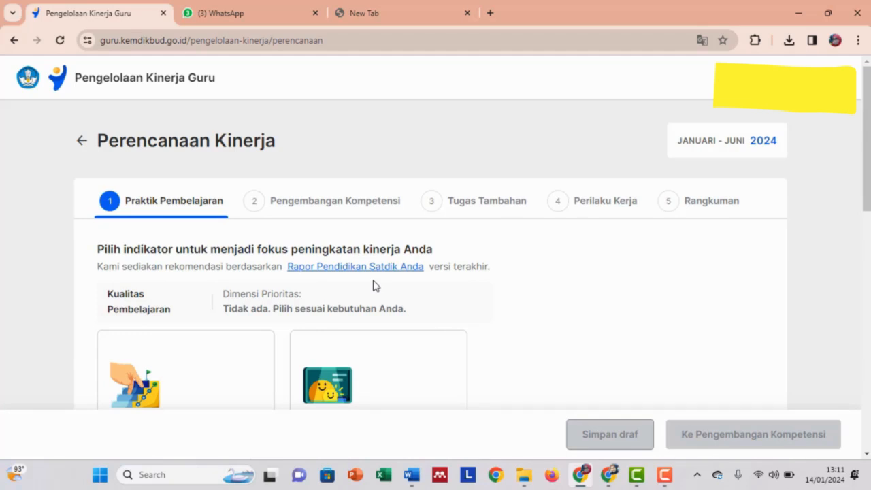
Open 'Rapor Pendidikan Satdik Anda' and scroll through its Manajemen Kelas dimension ratings.
left_click(389, 271)
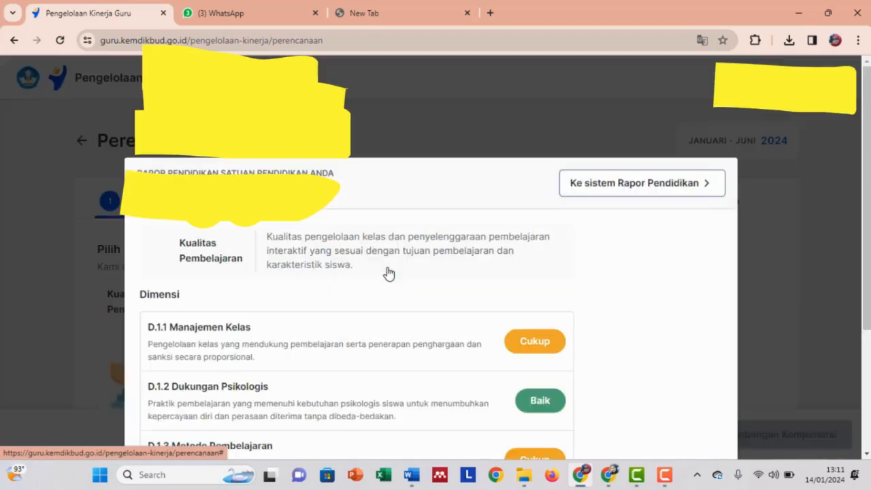
scroll(533, 319, "down", 2)
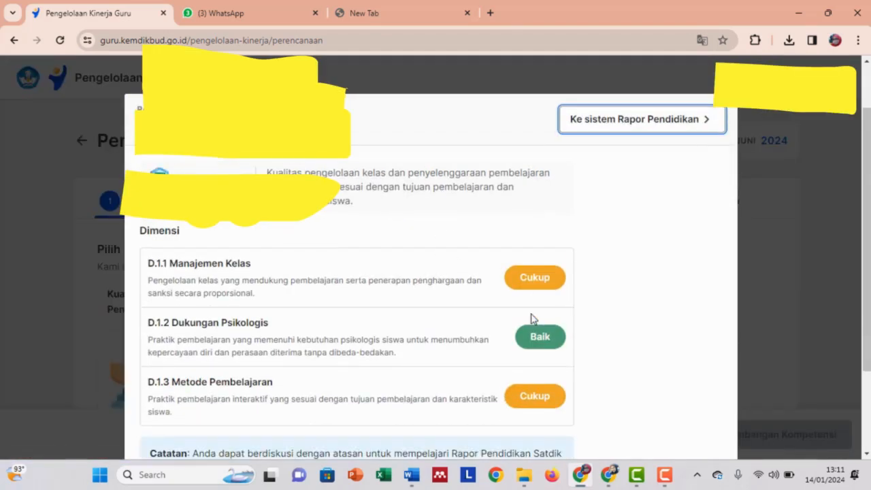
scroll(532, 318, "down", 1)
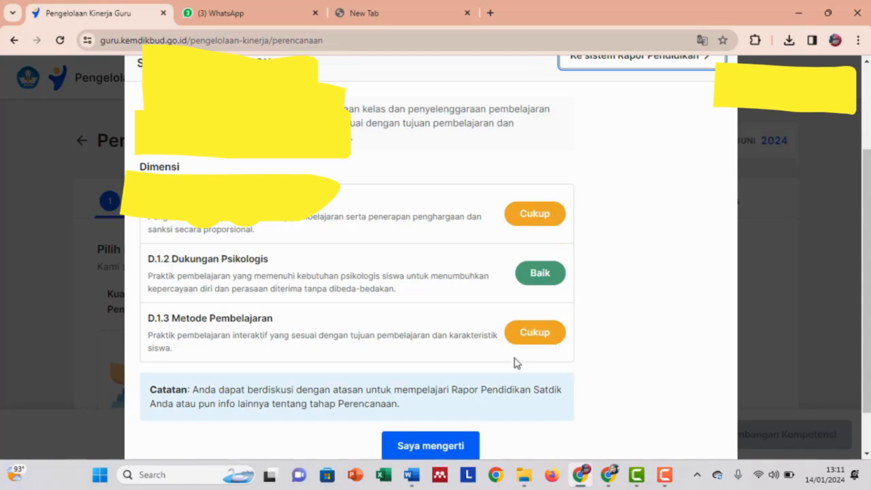
Dismiss the Rapor Pendidikan summary and browse the Praktik Pembelajaran indicator cards.
left_click(457, 452)
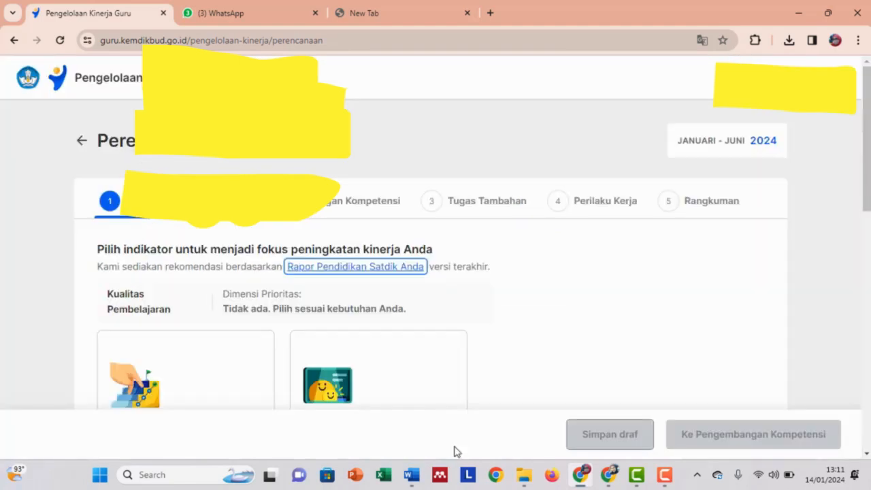
scroll(404, 313, "down", 1)
scroll(405, 309, "down", 3)
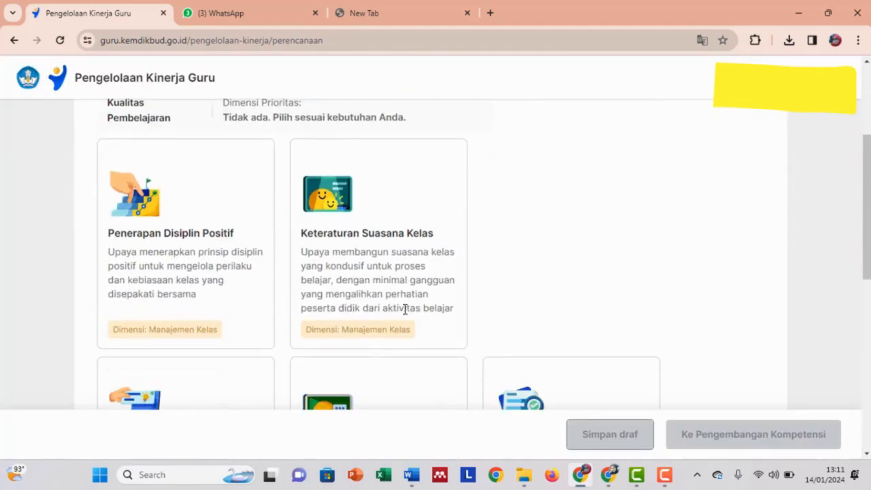
scroll(405, 309, "down", 1)
scroll(404, 313, "down", 1)
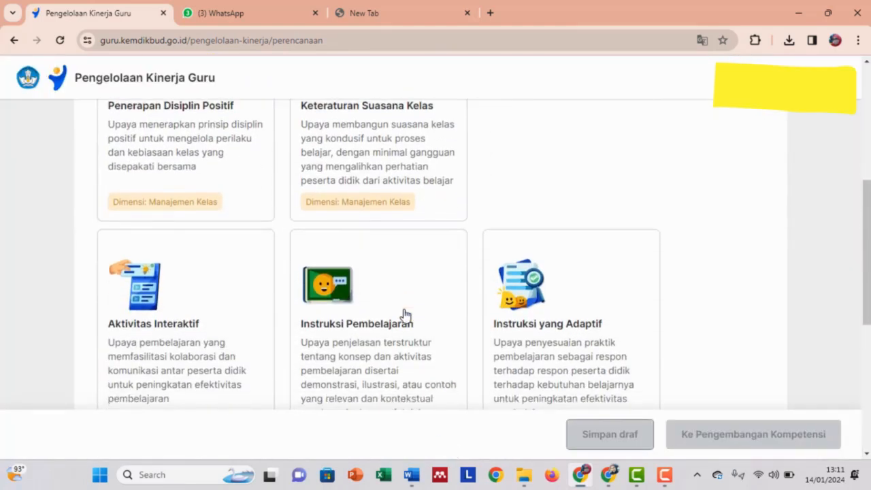
scroll(404, 313, "up", 2)
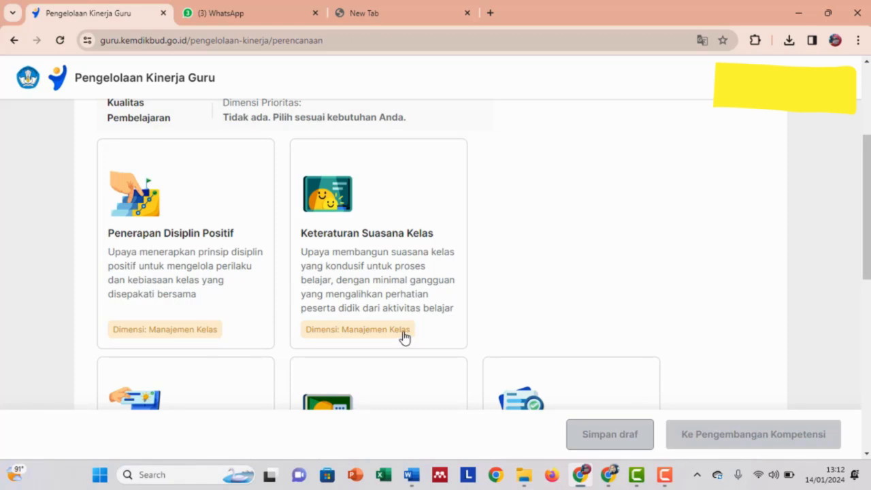
scroll(405, 337, "down", 3)
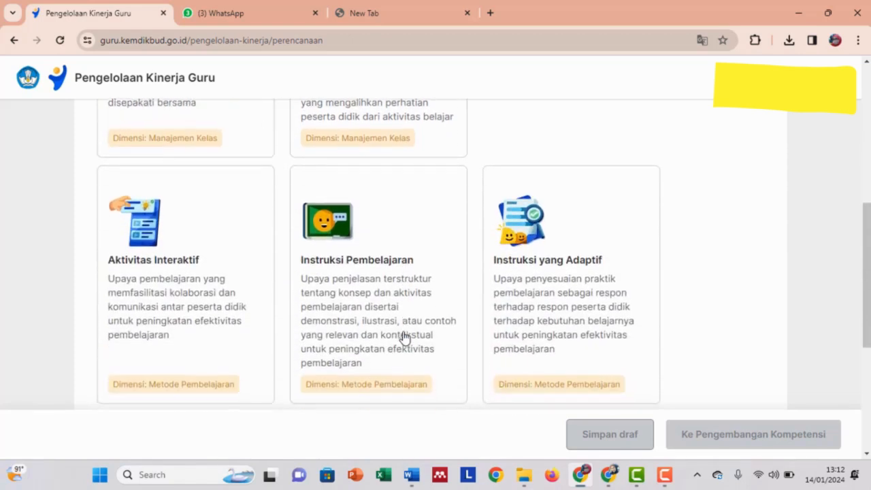
scroll(406, 337, "down", 1)
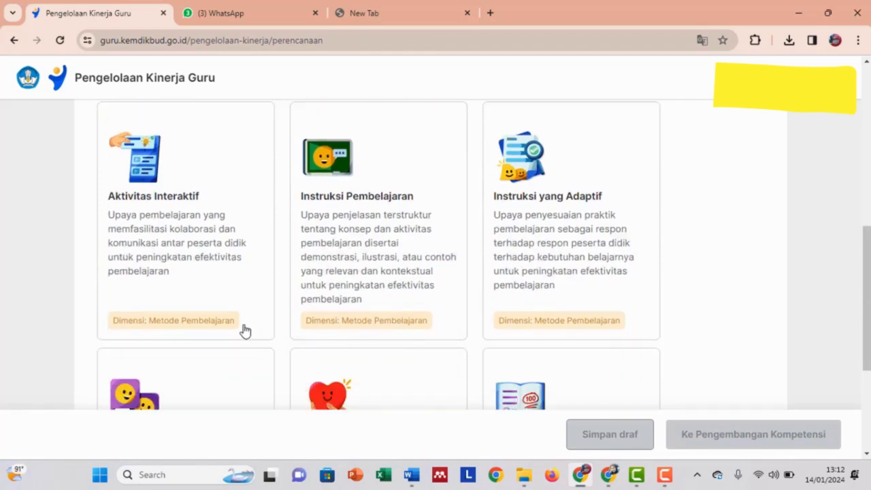
scroll(566, 318, "down", 3)
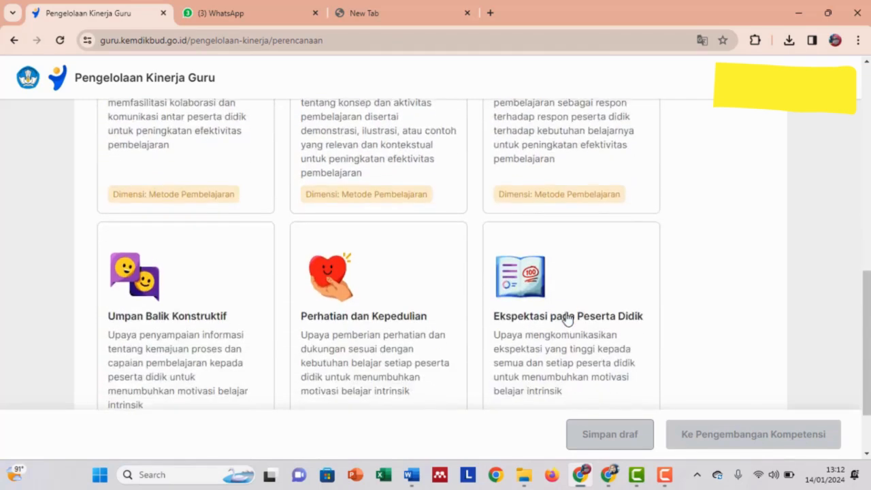
scroll(228, 321, "up", 2)
scroll(228, 321, "up", 1)
scroll(367, 315, "up", 4)
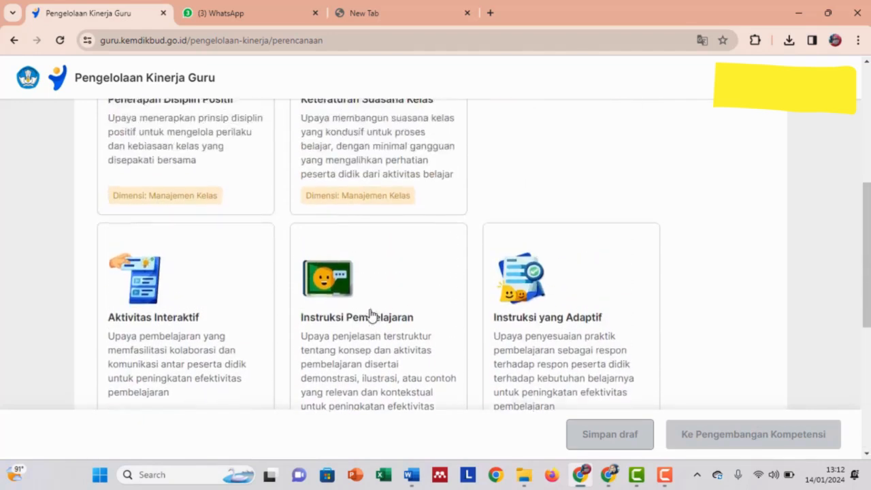
scroll(372, 316, "down", 2)
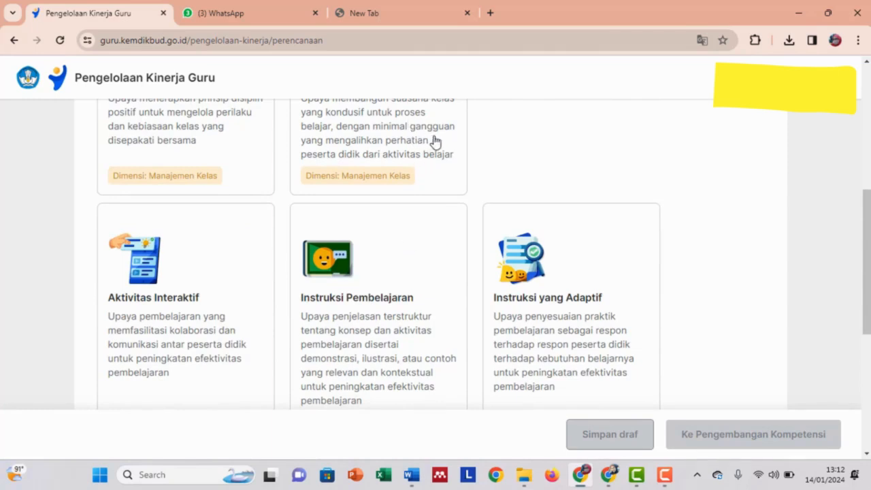
scroll(478, 251, "up", 2)
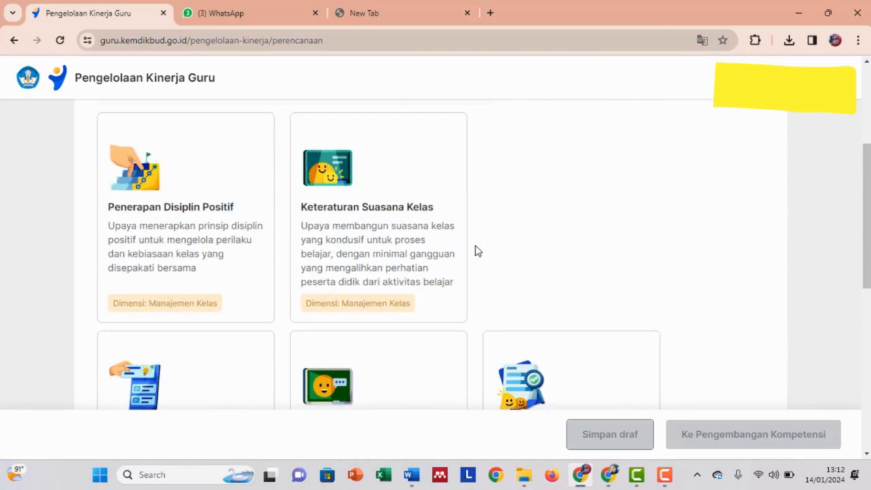
Select Penerapan Disiplin Positif (Dimensi Manajemen Kelas) as the focus indicator.
left_click(271, 308)
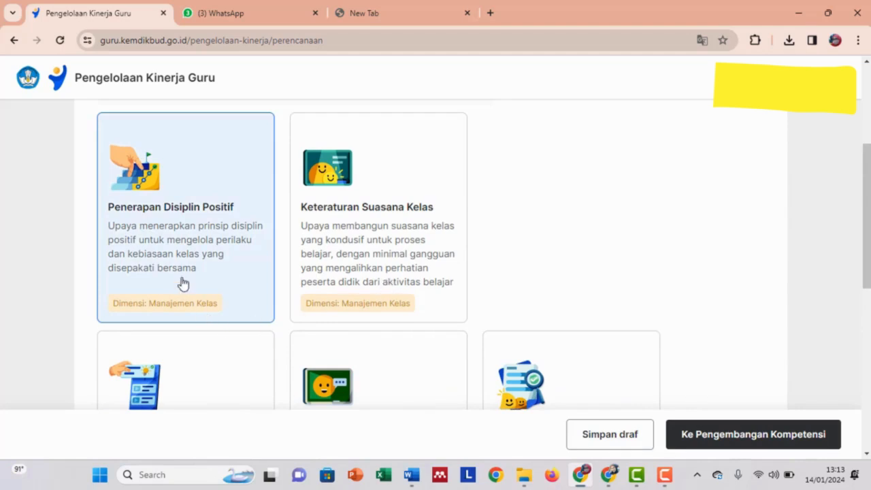
scroll(183, 283, "up", 2)
scroll(181, 282, "down", 1)
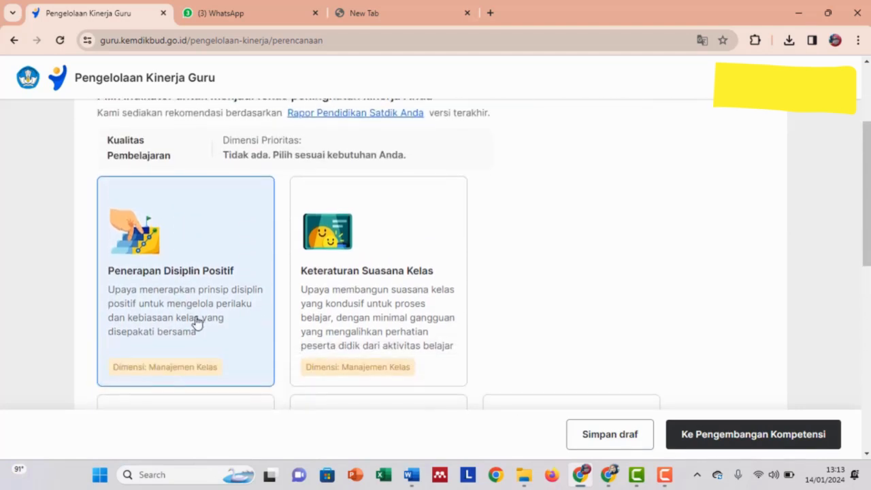
scroll(478, 348, "down", 1)
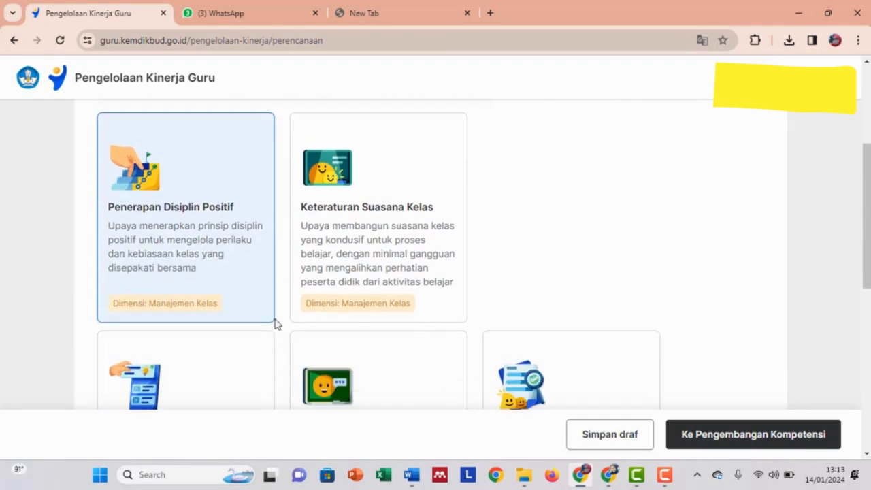
left_click(231, 272)
left_click(232, 272)
scroll(232, 273, "down", 6)
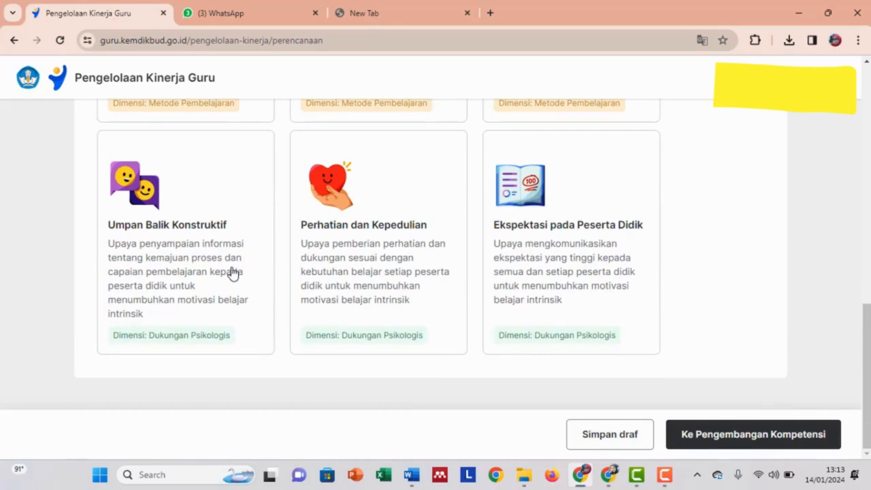
Continue to step 2, Pengembangan Kompetensi, and scroll to the empty Rencana Hasil Kerja row.
left_click(783, 442)
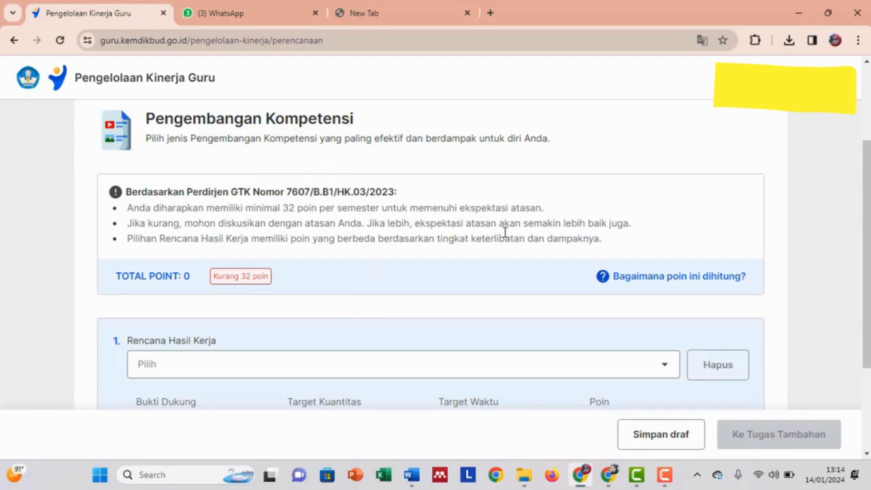
scroll(483, 257, "up", 2)
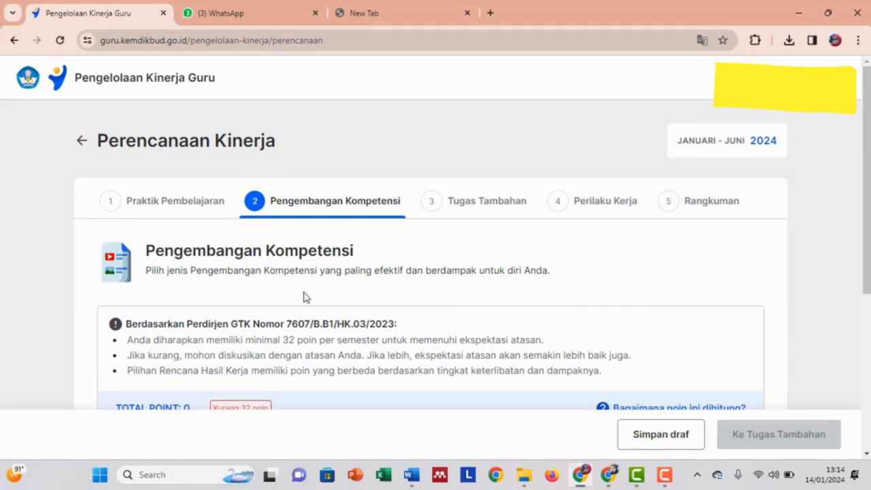
scroll(325, 317, "down", 1)
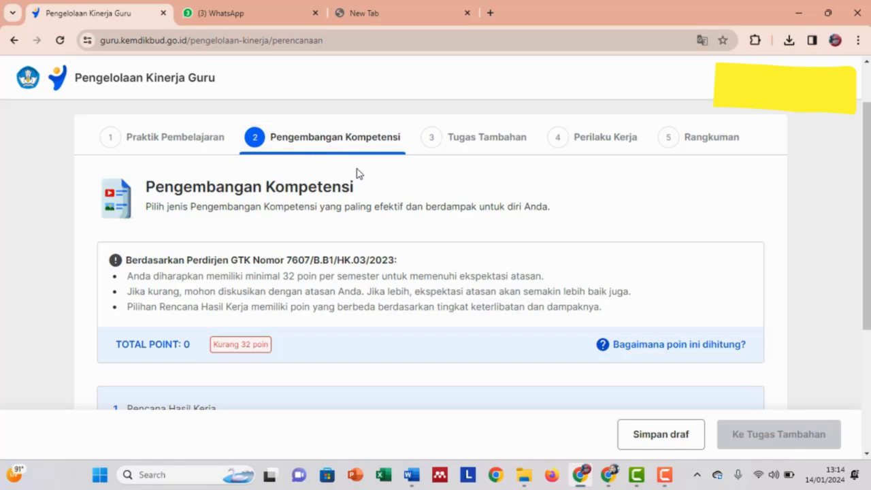
scroll(310, 320, "down", 3)
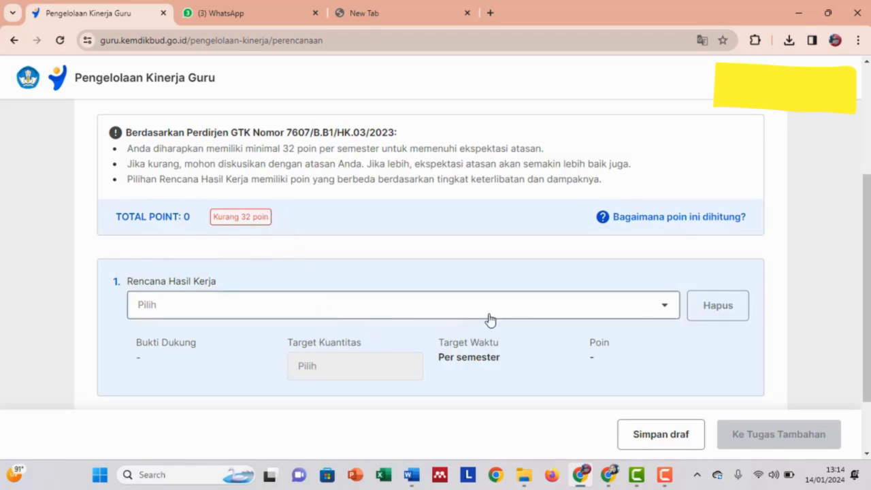
Choose 'Peserta coaching atau mentoring' (4 poin) as the first Rencana Hasil Kerja.
left_click(666, 317)
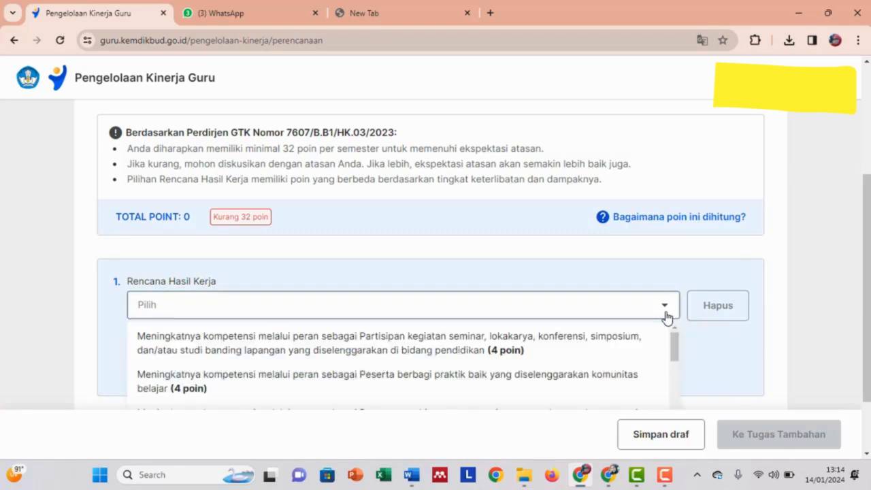
scroll(501, 350, "down", 1)
scroll(501, 350, "up", 1)
left_click_drag(869, 235, 869, 314)
scroll(550, 311, "down", 5)
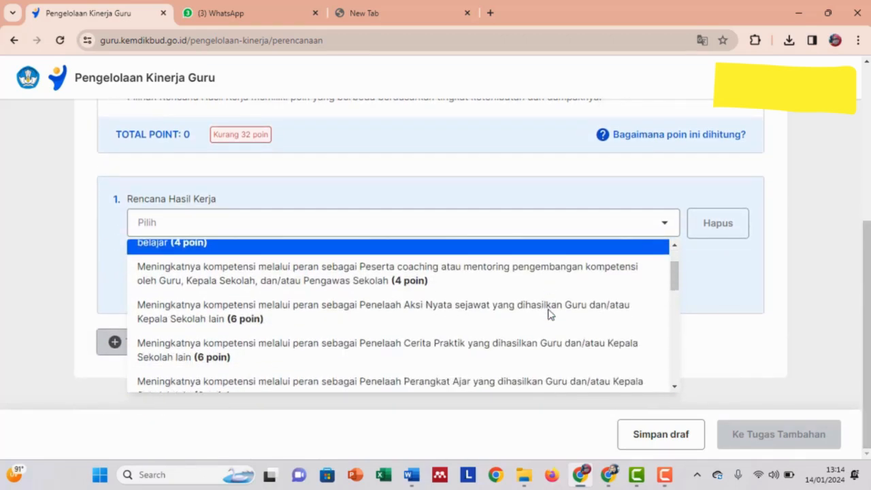
scroll(550, 313, "down", 5)
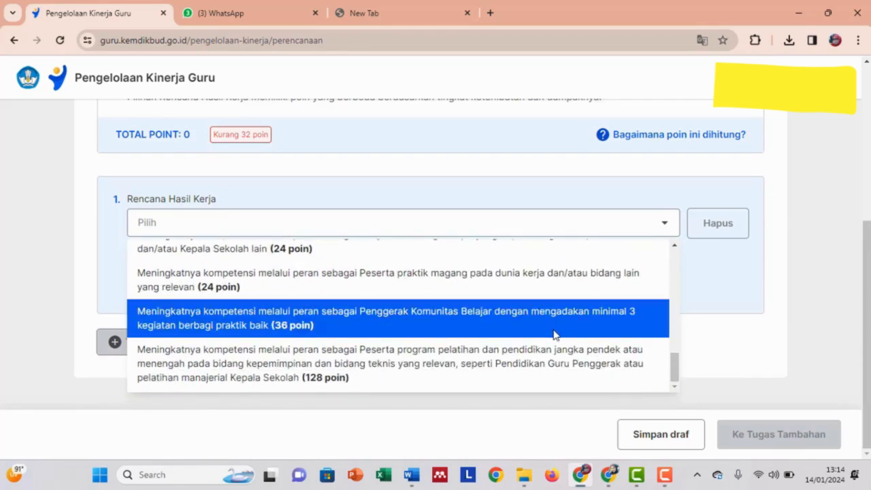
scroll(553, 334, "up", 10)
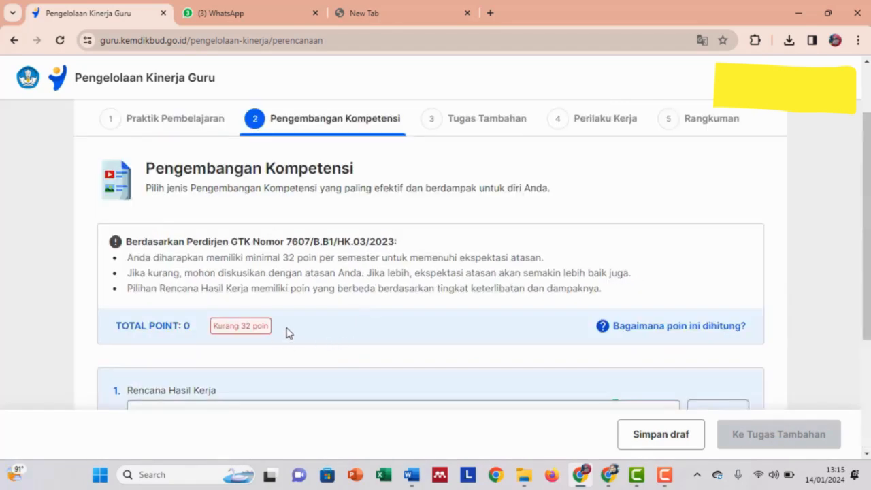
left_click_drag(869, 276, 870, 380)
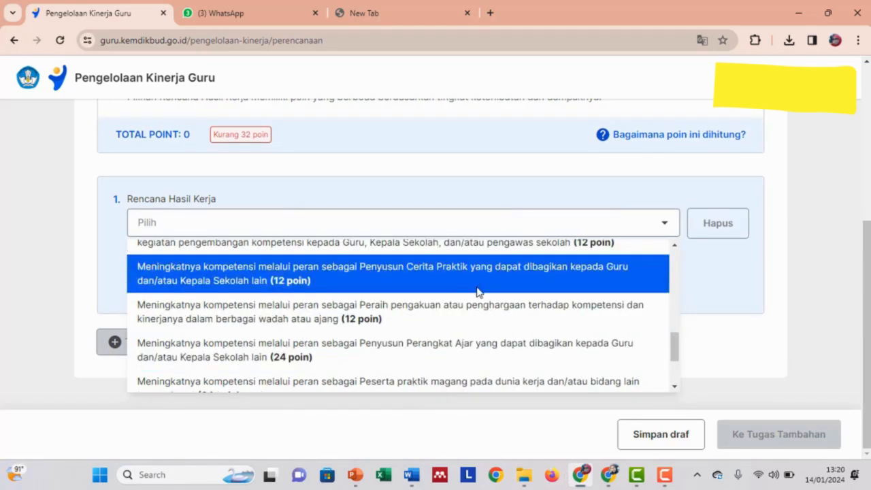
scroll(478, 291, "up", 5)
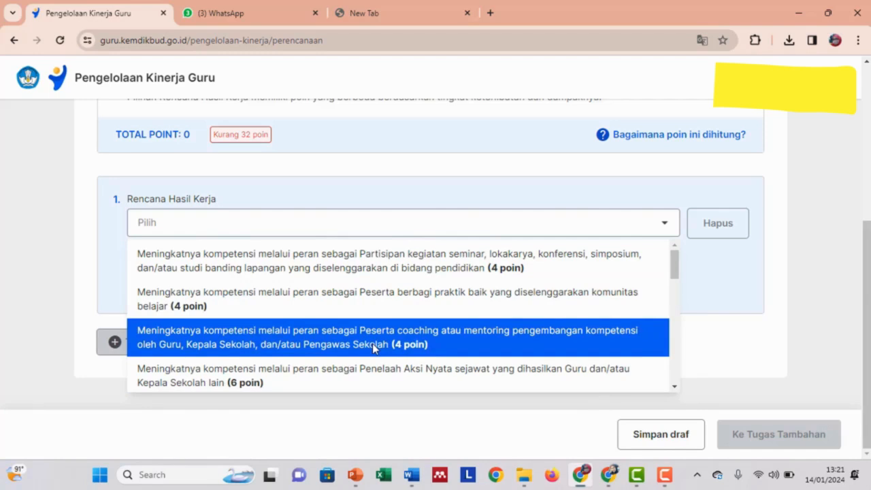
left_click(373, 348)
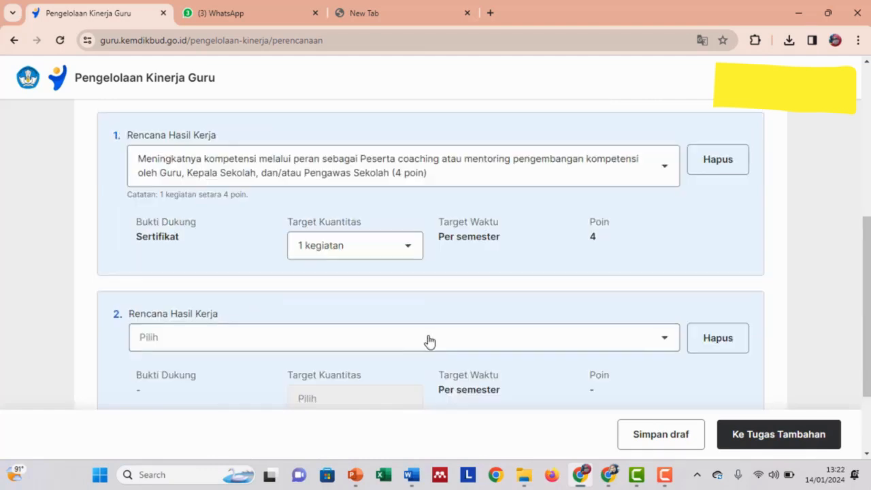
Set the second work plan to seminar participation (4 poin) and add a third plan row.
left_click(422, 347)
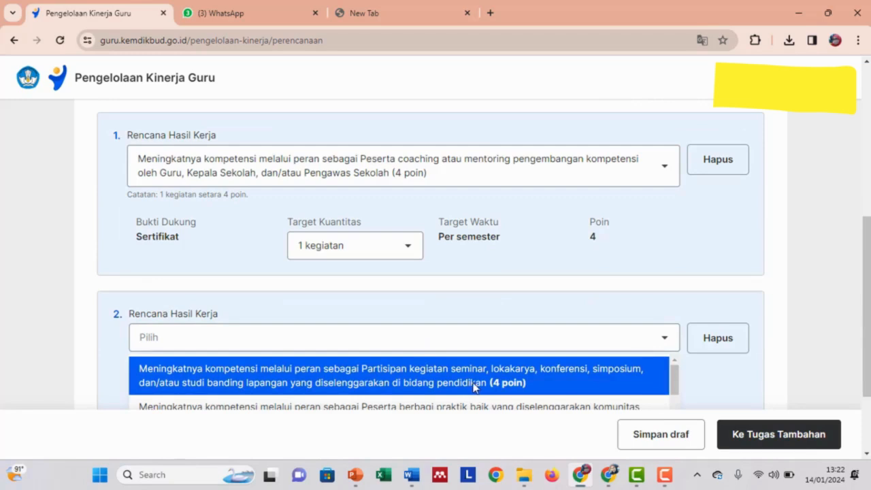
left_click(326, 383)
scroll(555, 336, "down", 1)
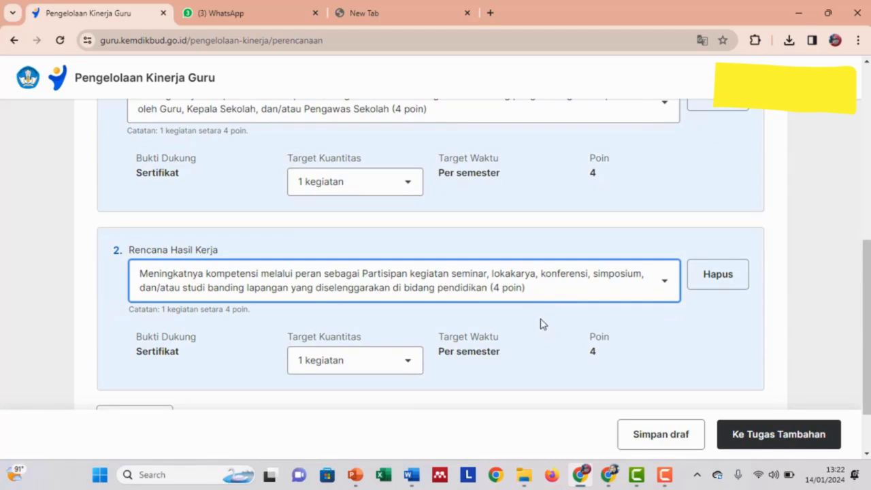
scroll(510, 307, "down", 1)
scroll(490, 272, "up", 3)
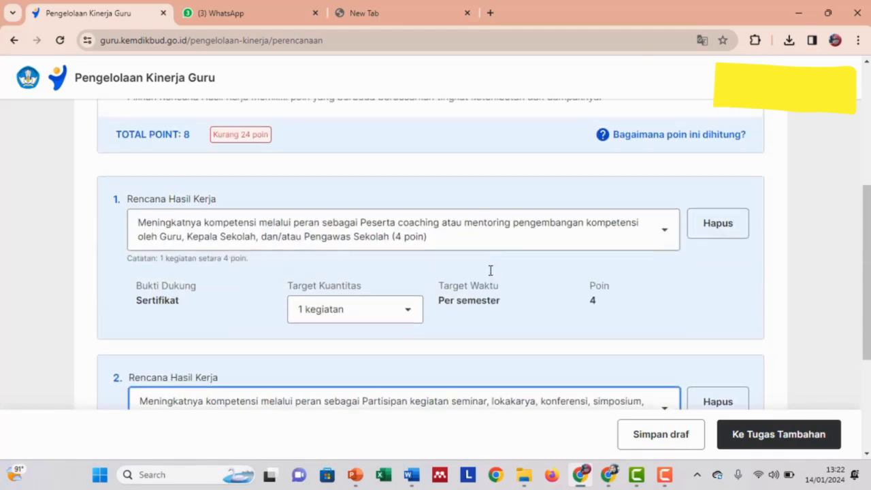
scroll(259, 293, "down", 3)
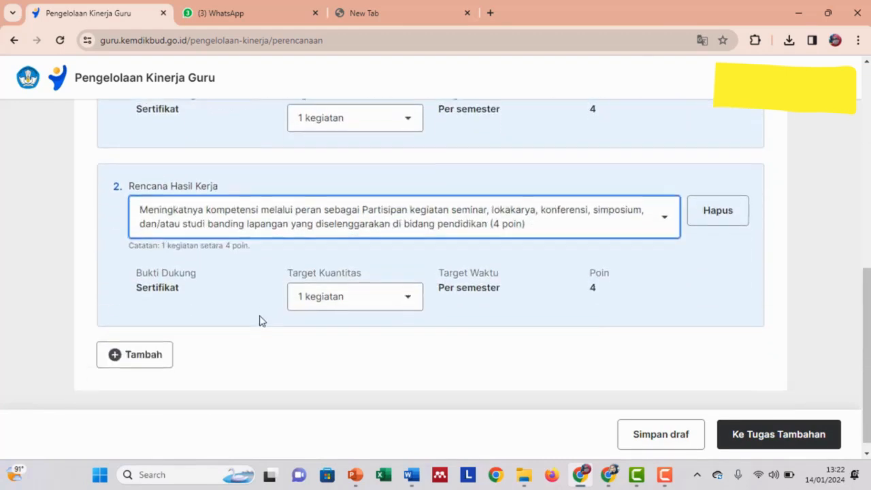
left_click(151, 350)
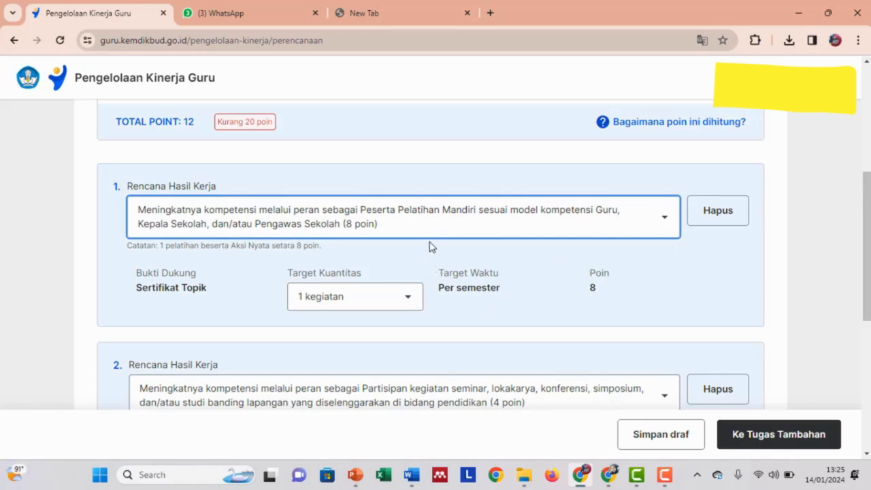
scroll(225, 282, "down", 3)
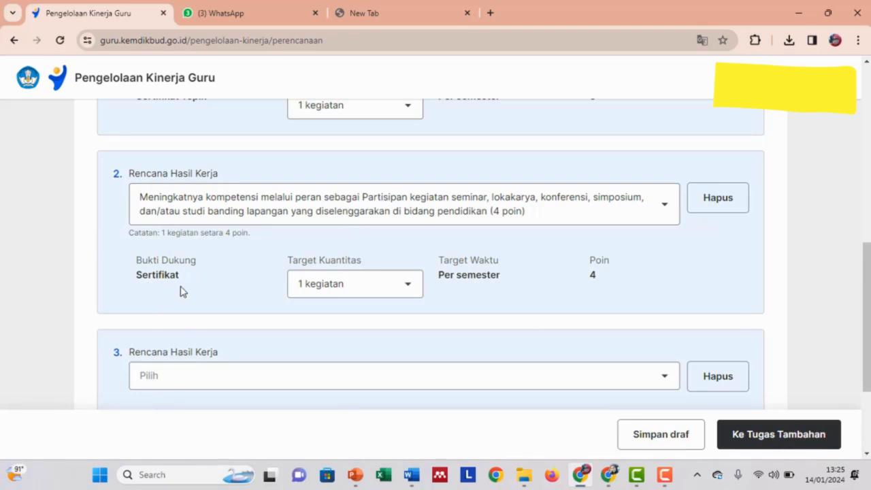
left_click(417, 291)
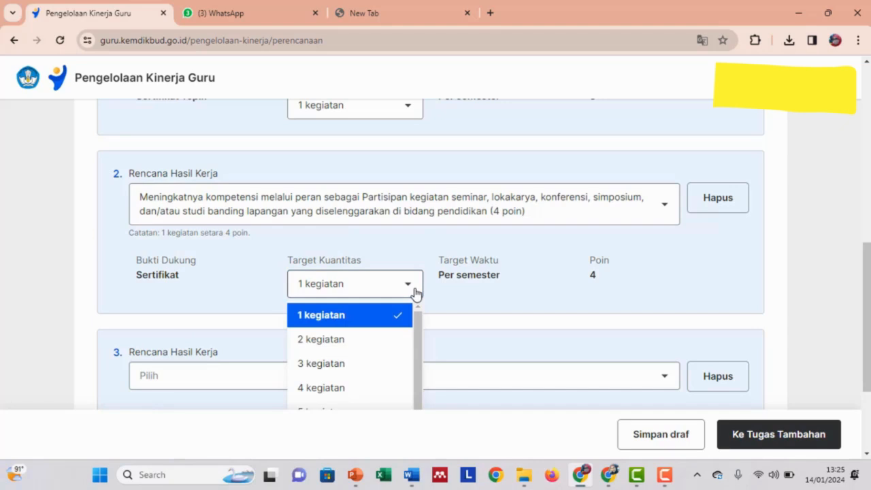
left_click(415, 251)
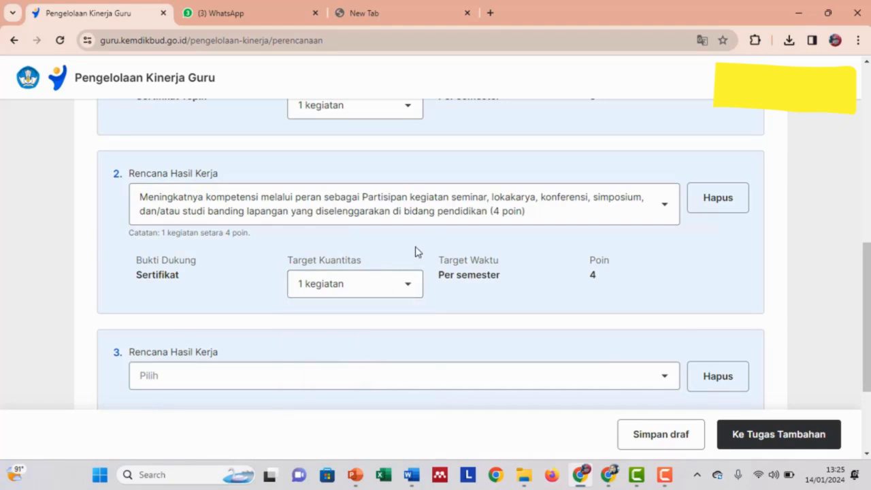
scroll(415, 252, "up", 3)
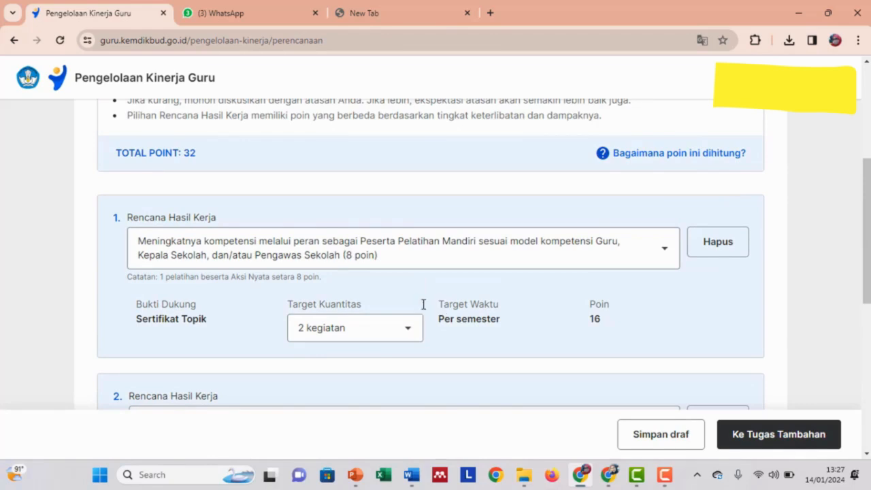
Scroll through the three competency plans to review their targets and the 32-point total.
scroll(286, 264, "up", 2)
scroll(285, 264, "down", 1)
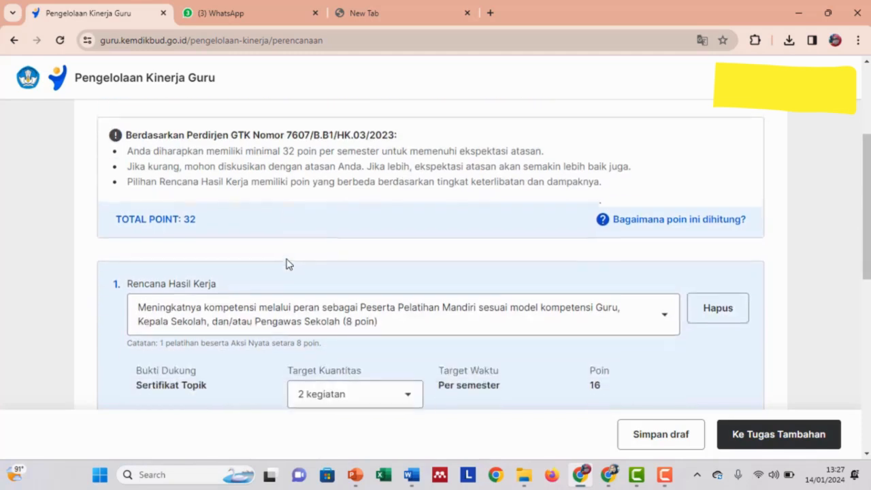
scroll(332, 305, "down", 1)
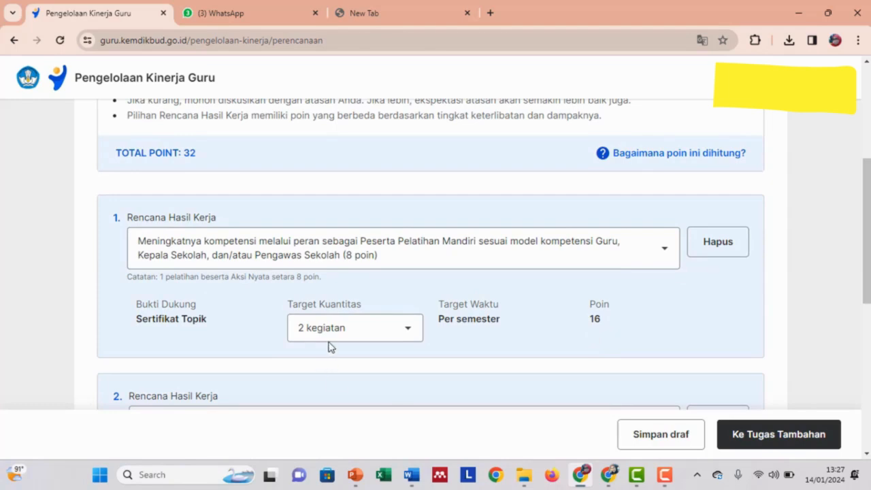
scroll(330, 348, "down", 2)
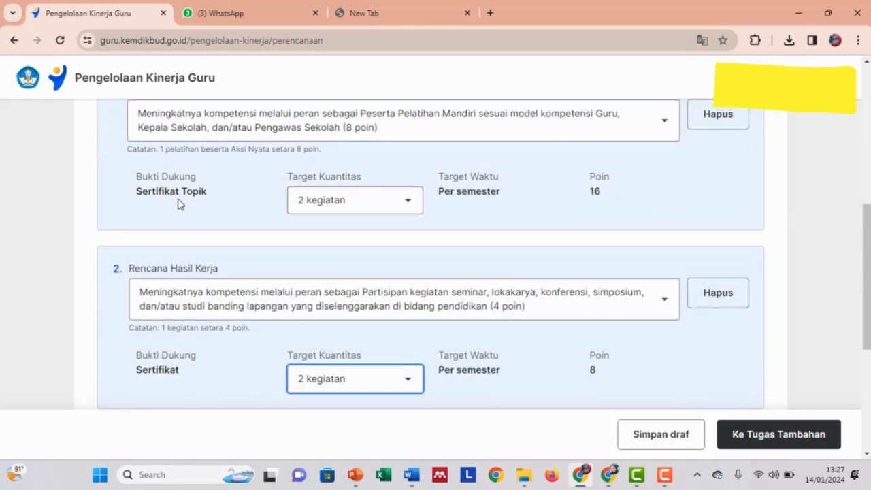
scroll(184, 208, "down", 2)
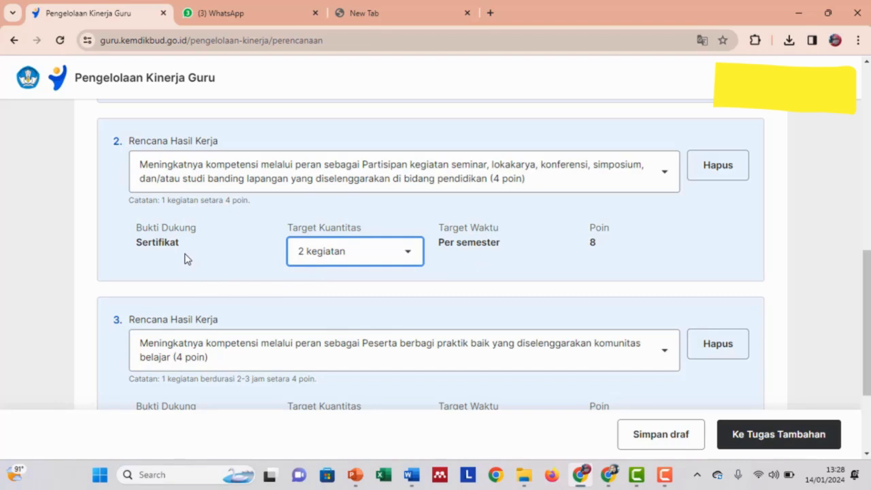
scroll(266, 347, "down", 2)
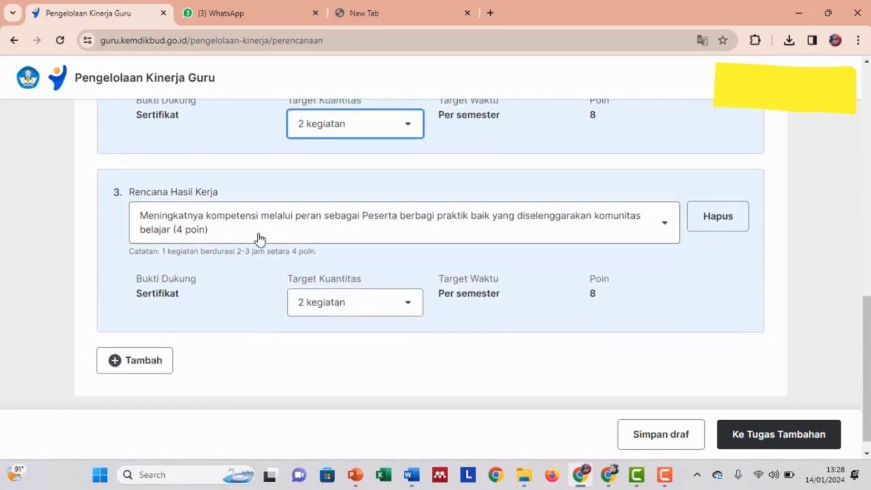
scroll(451, 300, "down", 1)
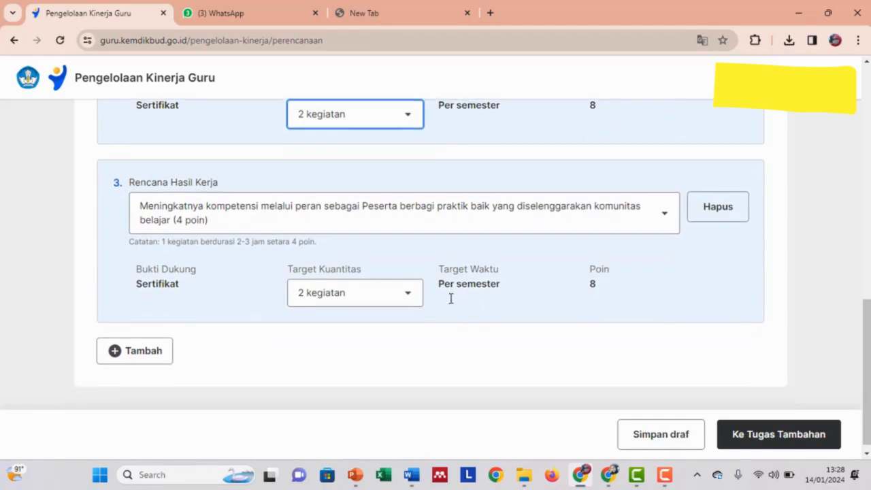
scroll(541, 304, "up", 5)
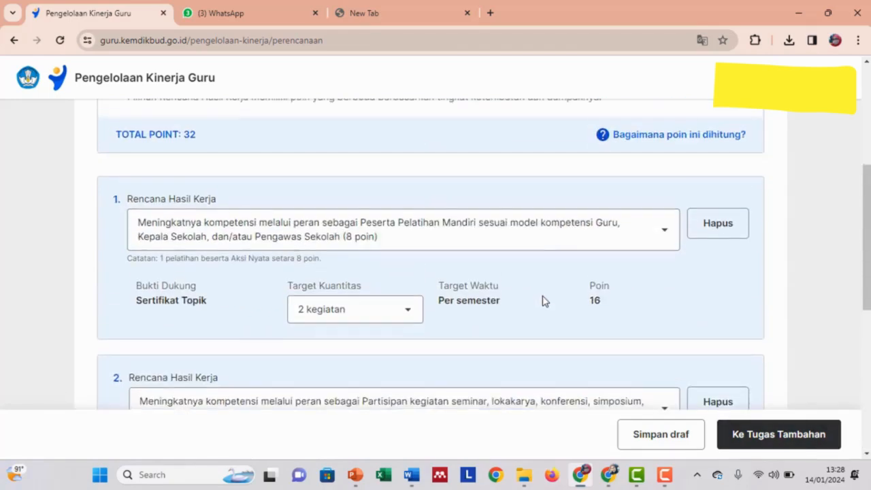
scroll(543, 301, "up", 4)
scroll(545, 301, "down", 4)
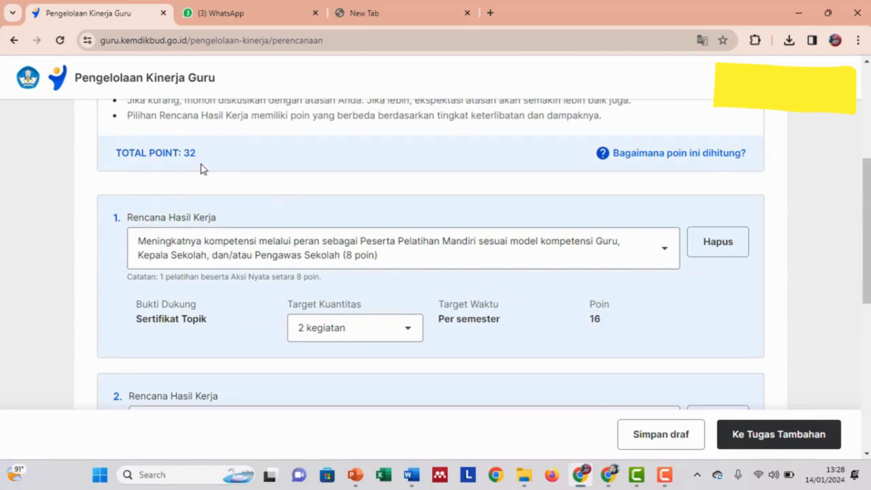
Go on to Tugas Tambahan and scroll through the additional-duty Rencana Hasil Kerja options.
left_click(803, 443)
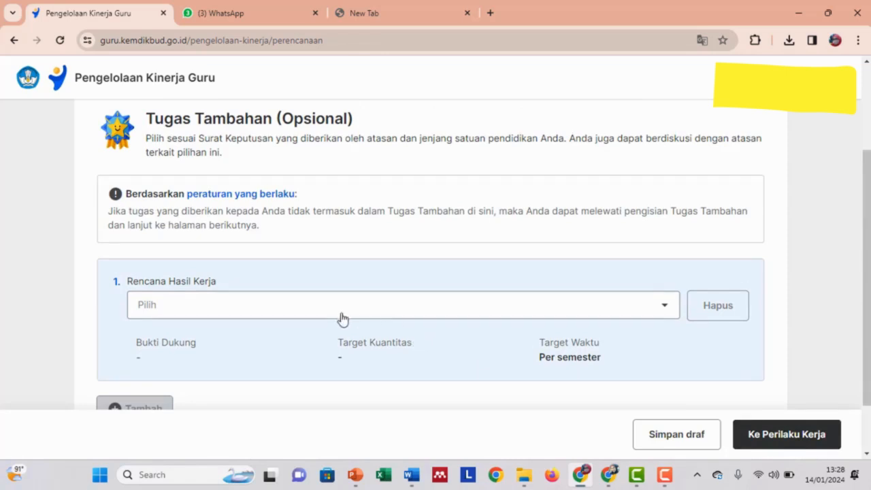
left_click(432, 312)
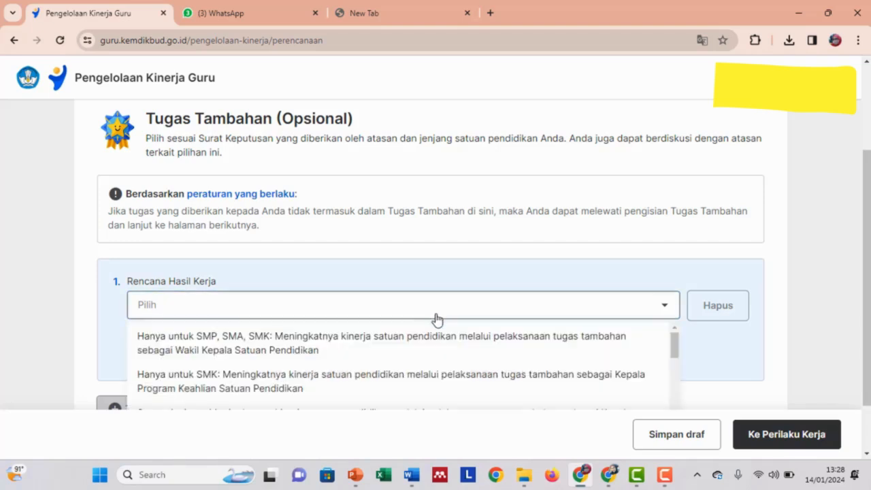
scroll(537, 290, "down", 1)
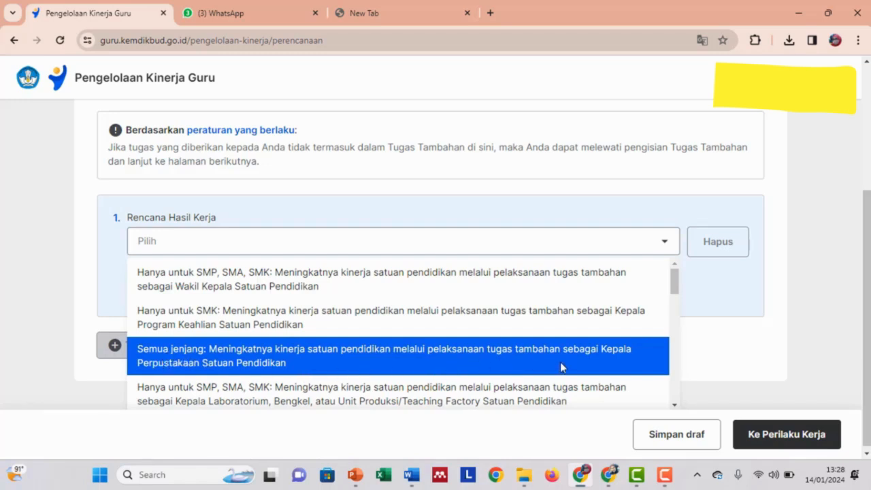
scroll(521, 368, "down", 1)
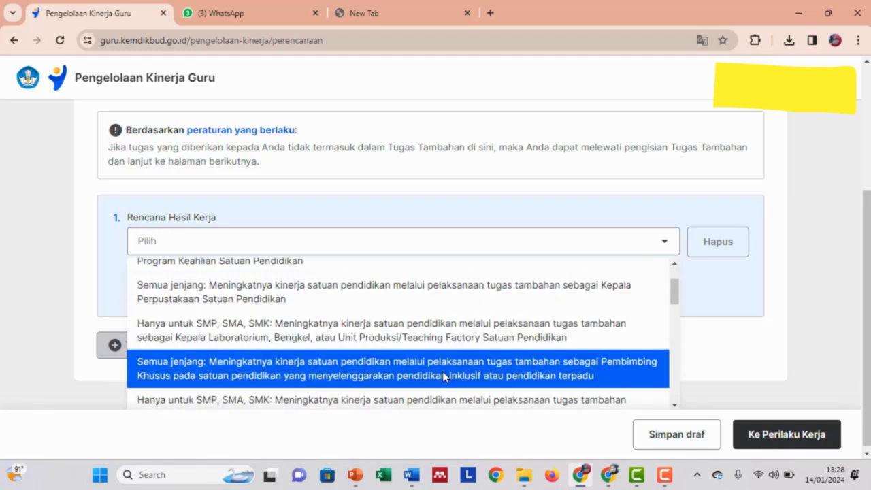
scroll(444, 374, "down", 2)
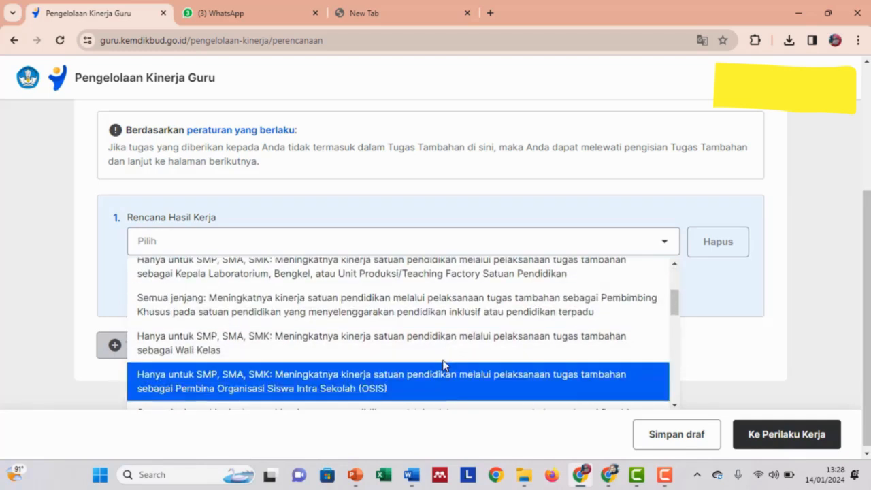
scroll(443, 358, "down", 2)
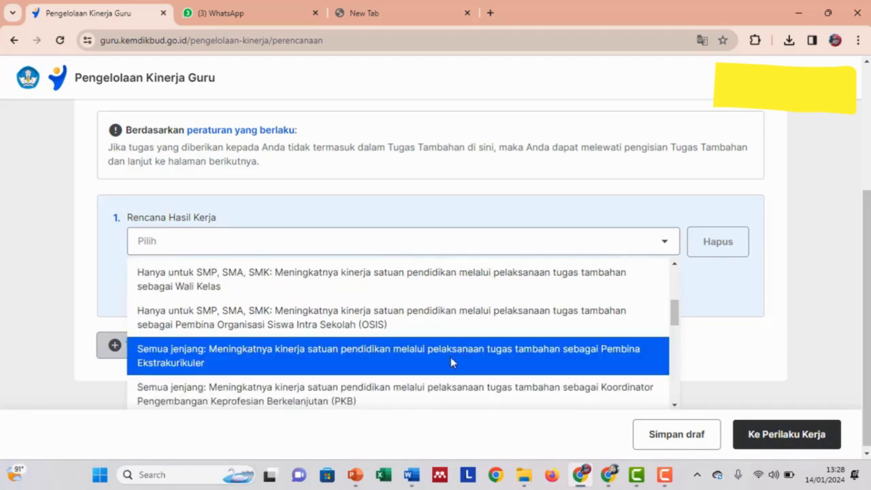
scroll(451, 357, "down", 2)
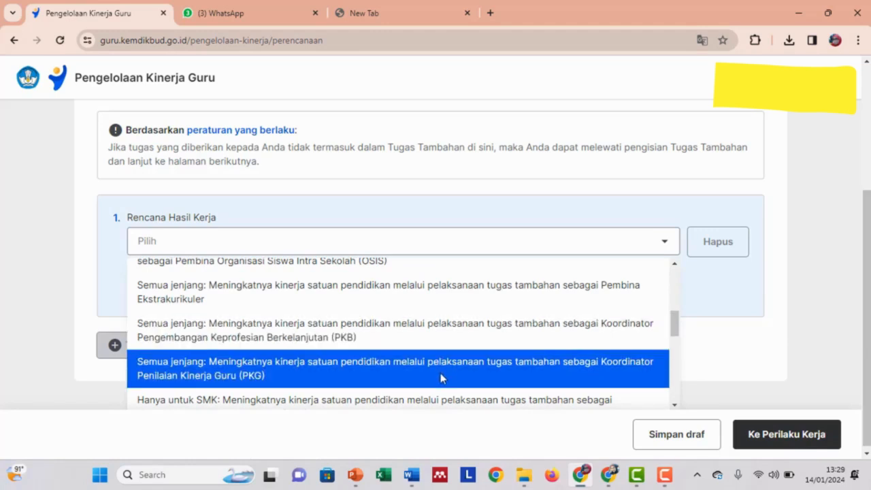
Browse the Rencana Hasil Kerja options, such as Operator Dapodik and Bendahara BOS, and close the list without choosing one.
scroll(440, 373, "down", 2)
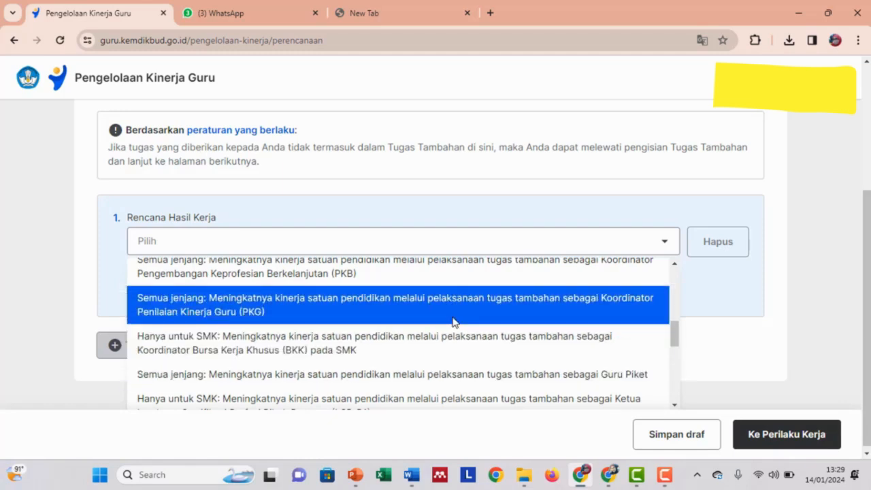
scroll(465, 356, "down", 2)
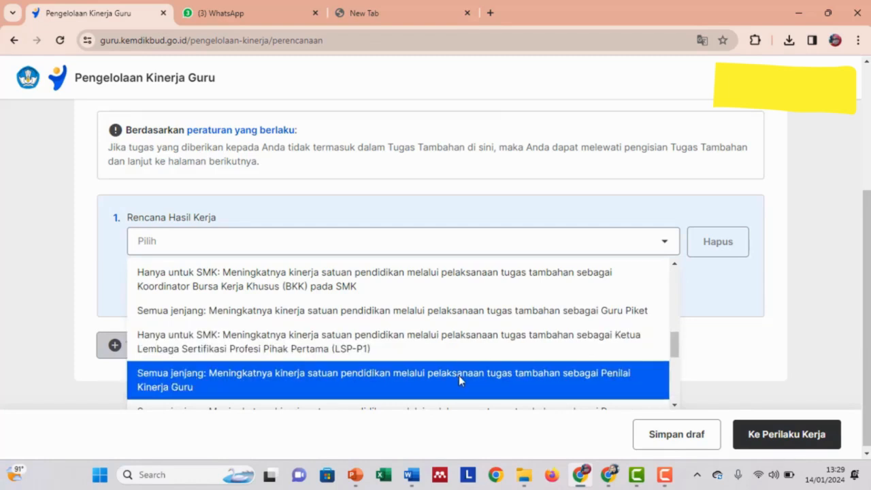
scroll(459, 380, "down", 2)
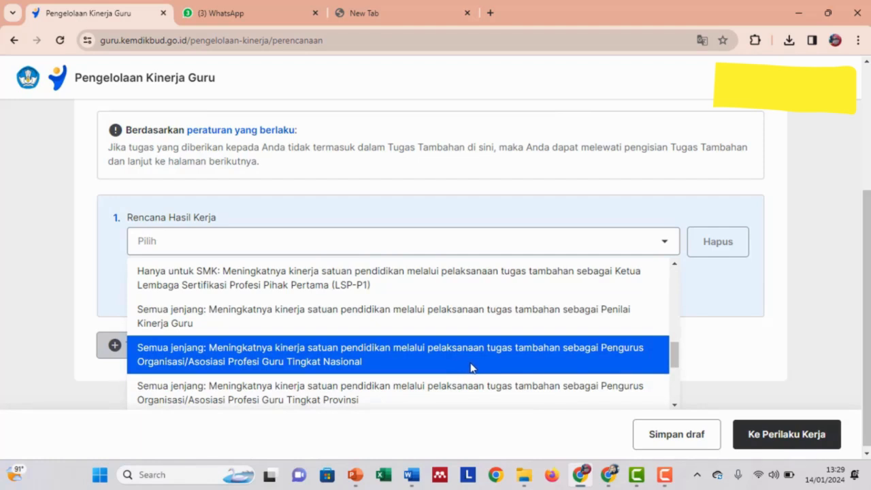
scroll(471, 368, "down", 1)
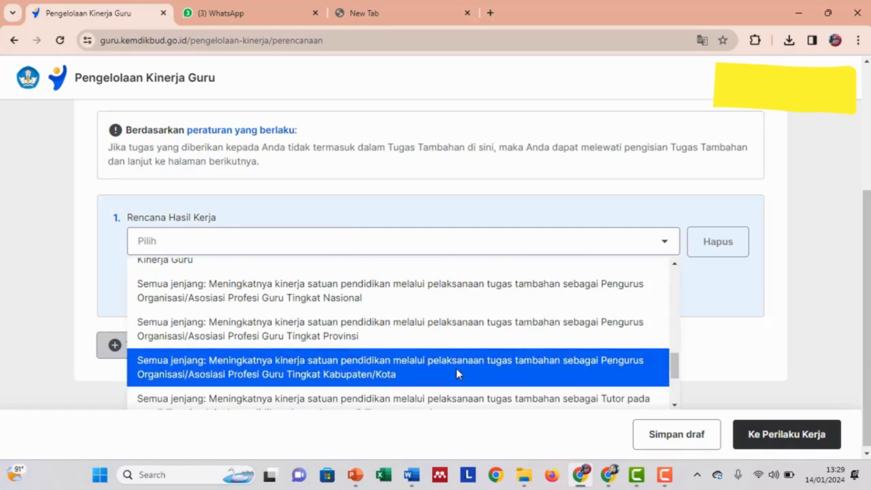
scroll(457, 369, "down", 1)
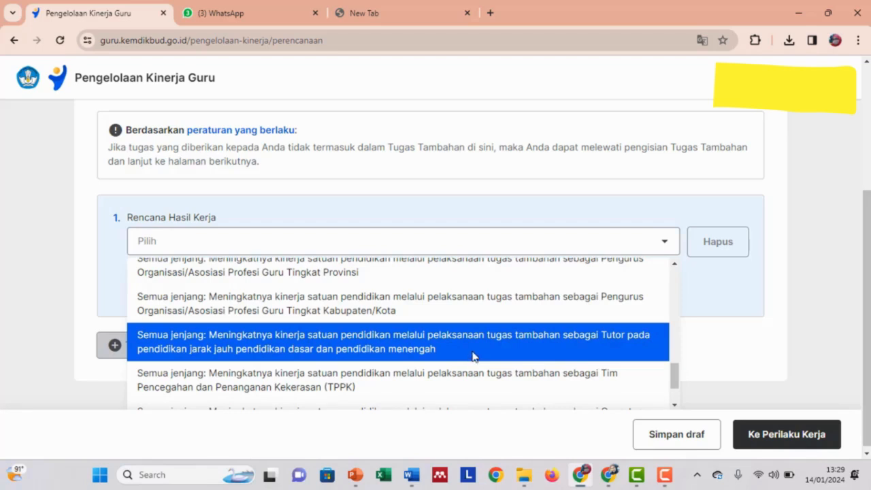
scroll(473, 358, "down", 1)
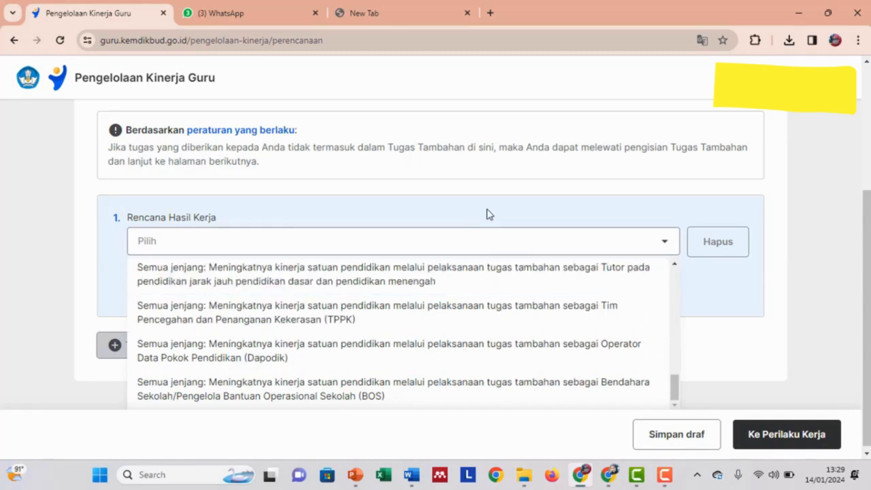
left_click(487, 215)
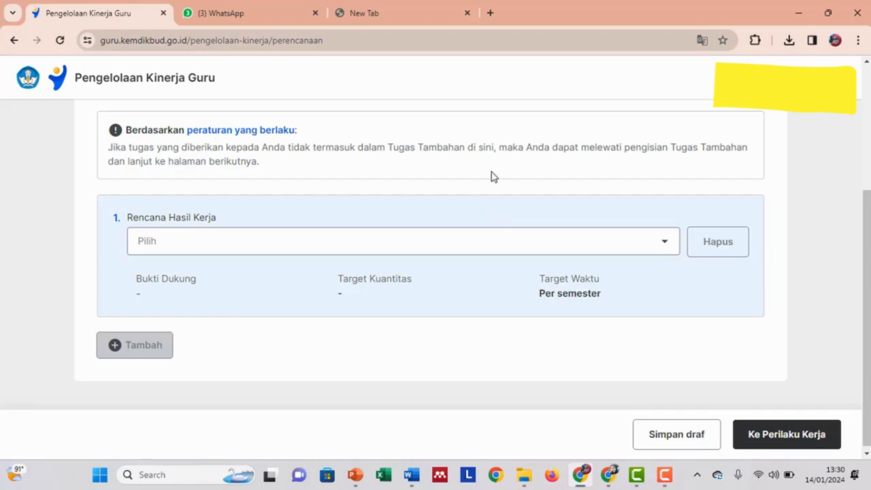
Skip the additional tasks and go to Perilaku Kerja, down to the Berorientasi Pelayanan aspect.
left_click(787, 440)
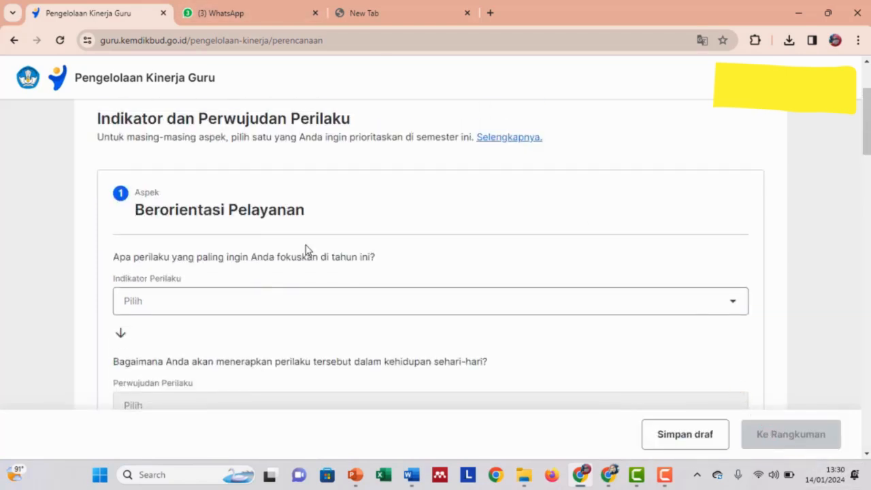
scroll(368, 259, "up", 1)
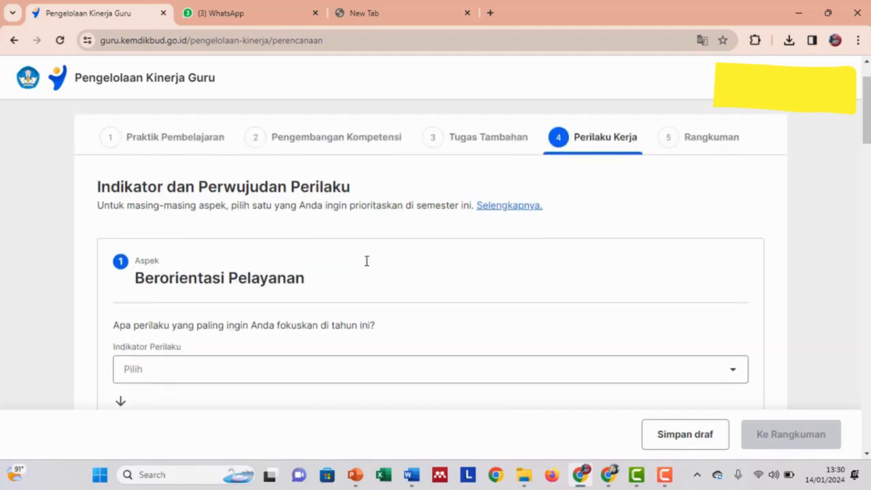
scroll(376, 272, "down", 1)
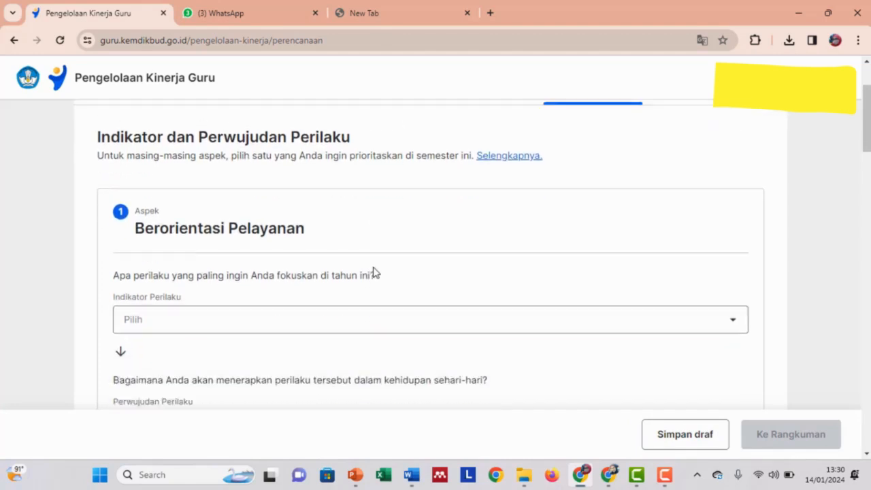
scroll(374, 271, "up", 1)
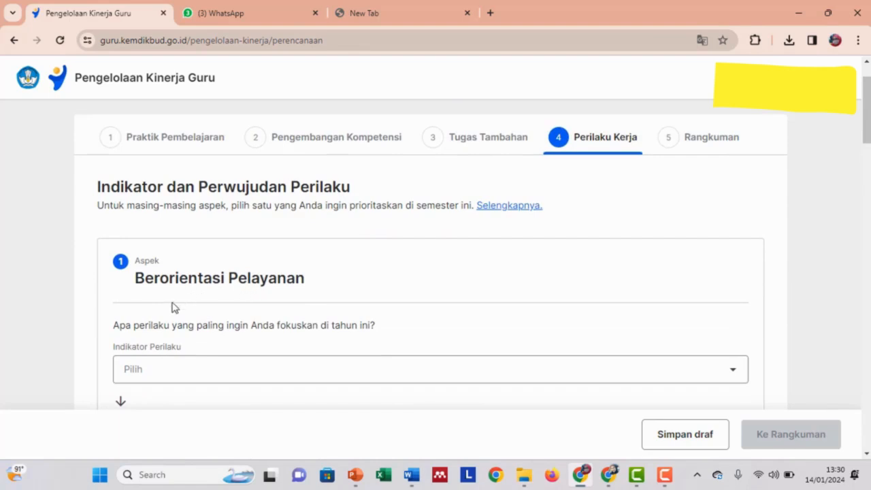
scroll(148, 284, "down", 1)
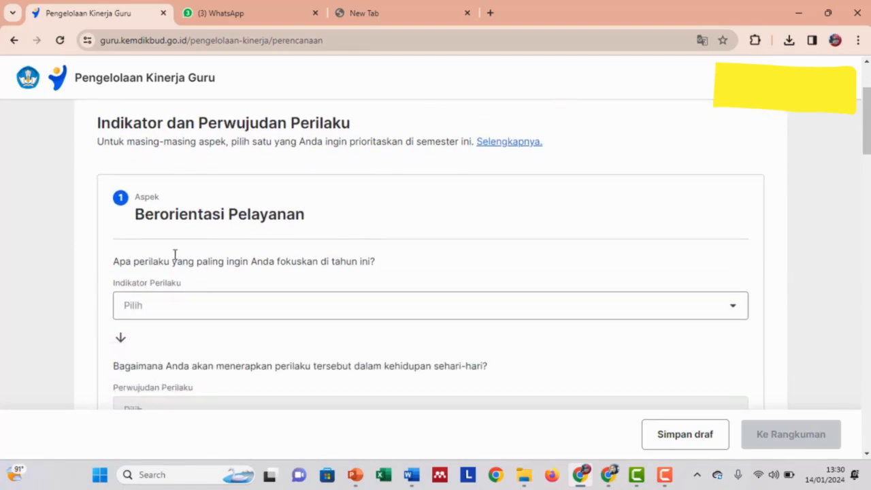
scroll(286, 217, "down", 1)
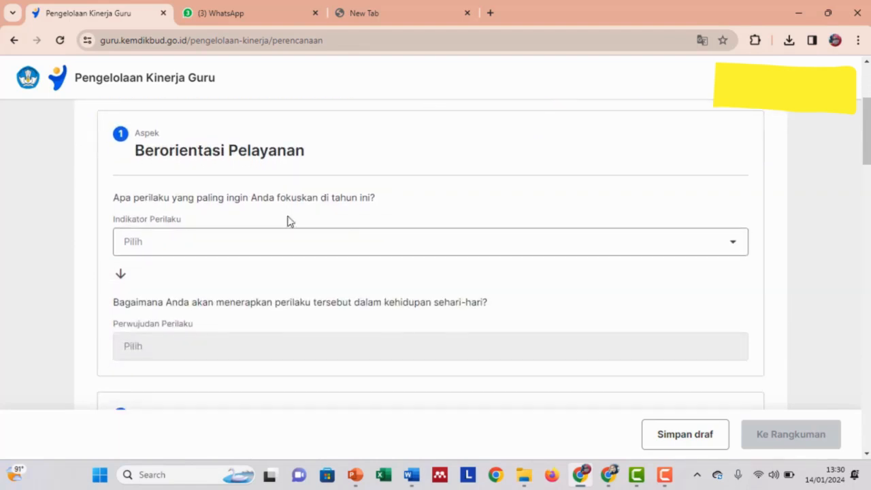
Set the Berorientasi Pelayanan indicator to 'Bersifat ramah…', being friendly to students and parents.
left_click(734, 247)
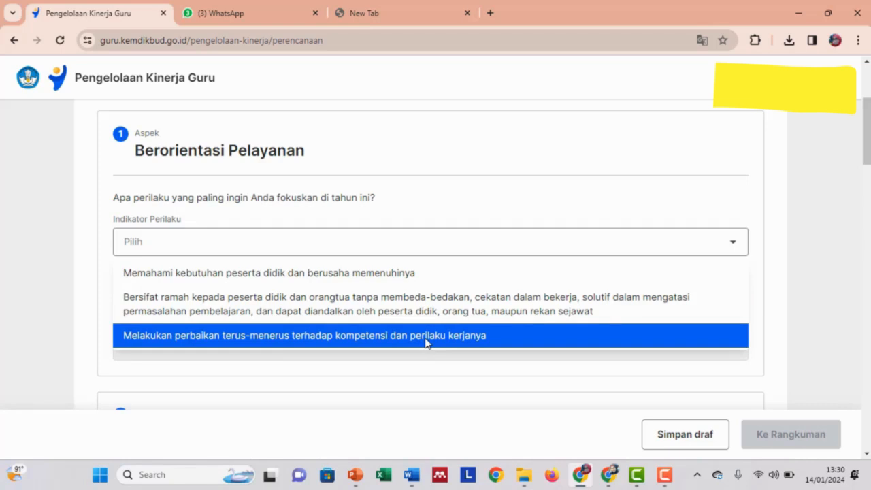
scroll(429, 335, "down", 1)
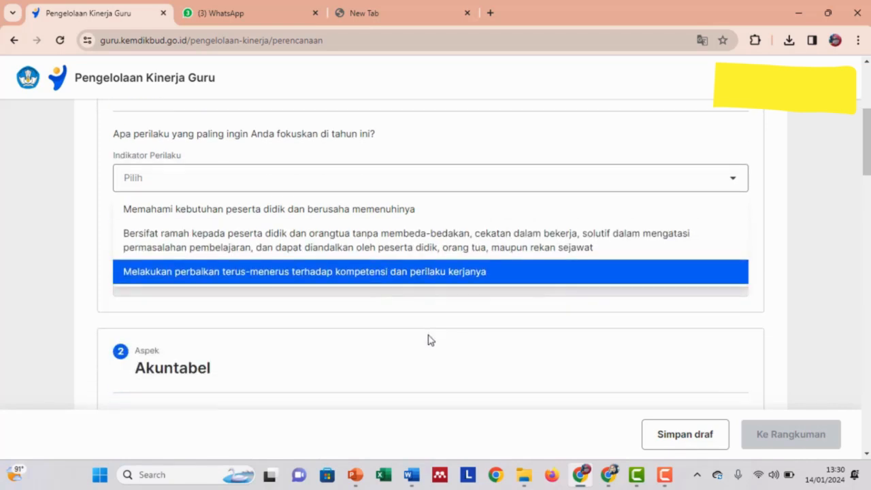
scroll(455, 272, "up", 1)
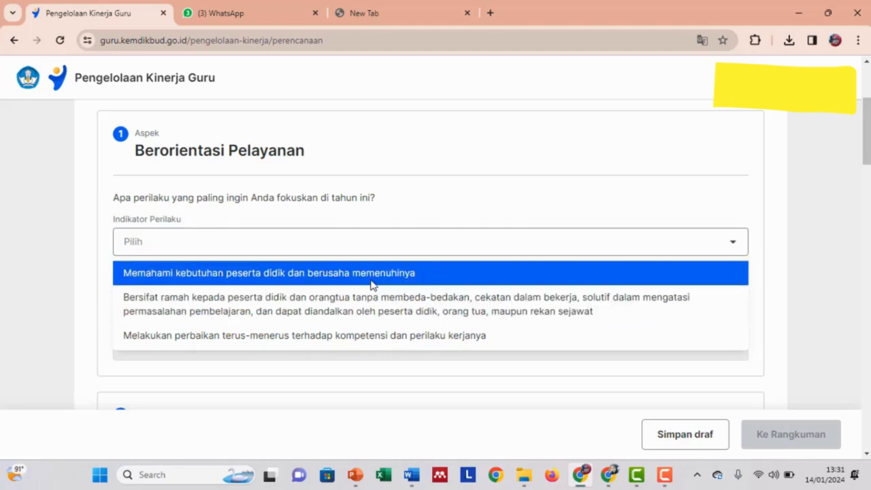
left_click(380, 307)
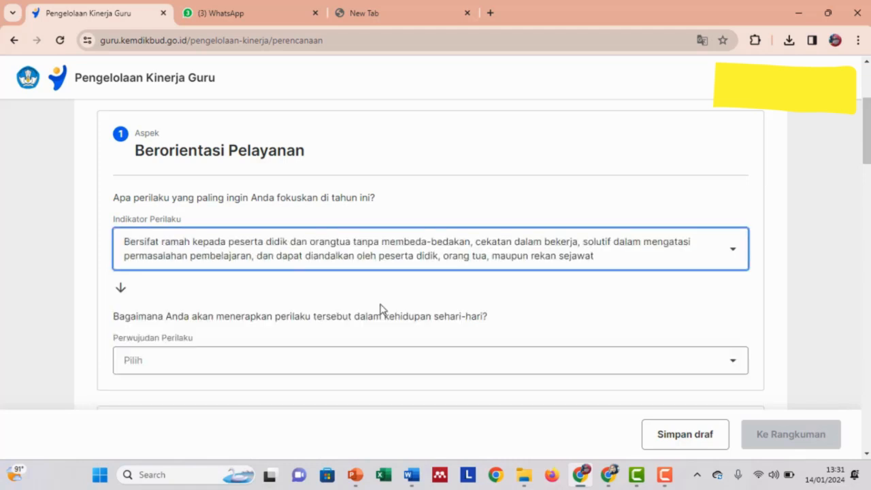
scroll(446, 285, "down", 2)
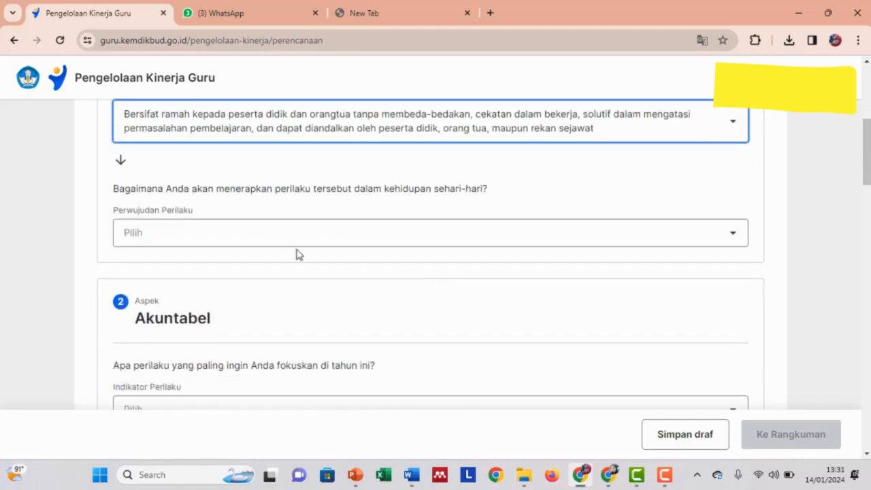
scroll(246, 250, "up", 1)
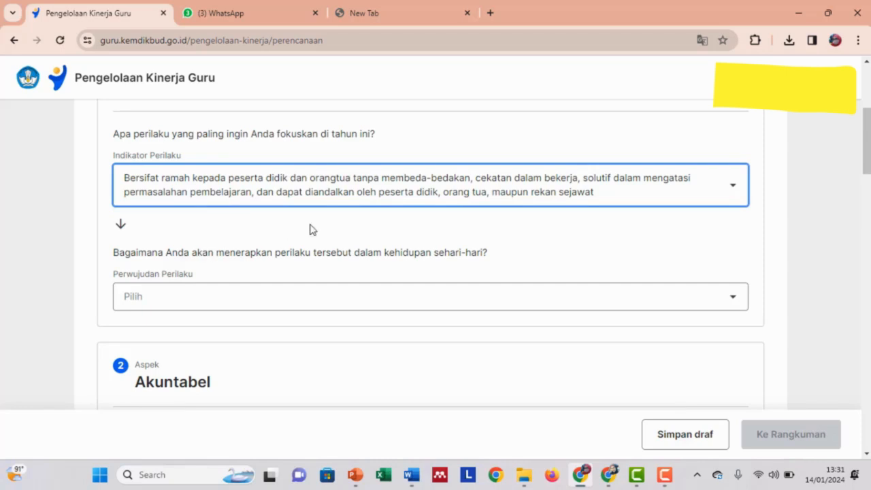
Set its Perwujudan Perilaku to 'Mengucapkan salam dan sapa dengan sikap ramah'.
left_click(737, 307)
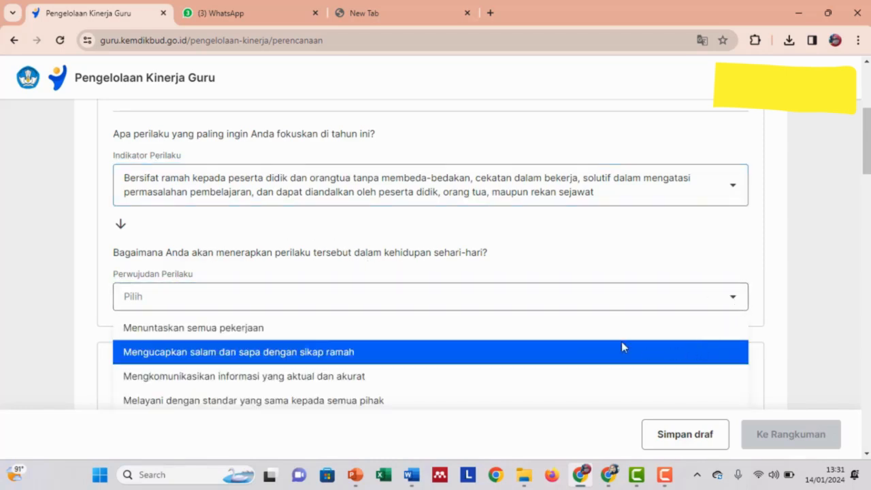
scroll(620, 344, "down", 1)
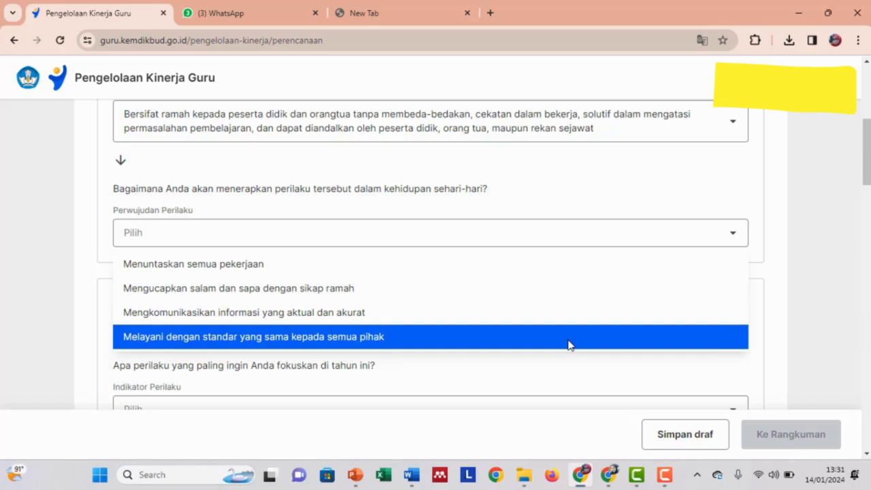
left_click(350, 291)
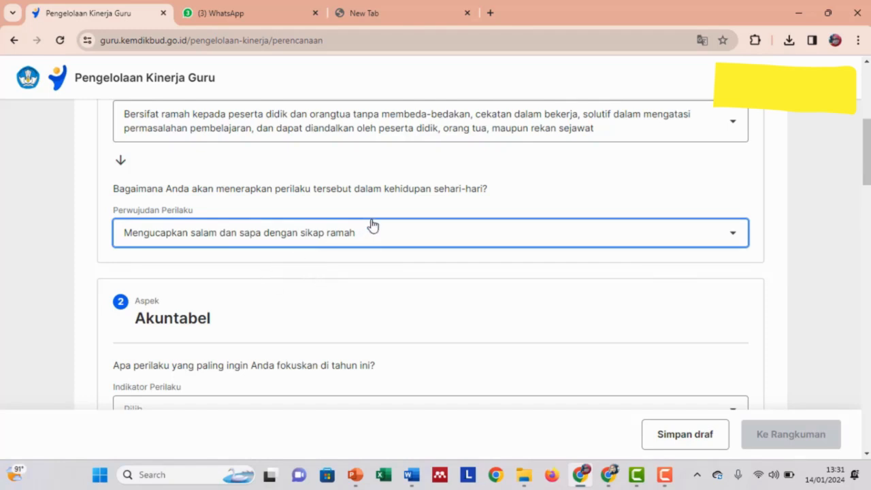
scroll(569, 334, "down", 1)
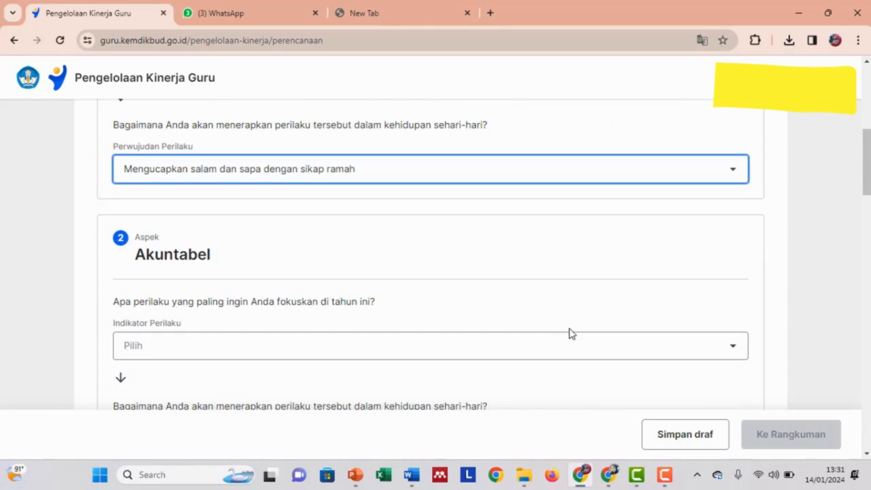
scroll(570, 333, "down", 1)
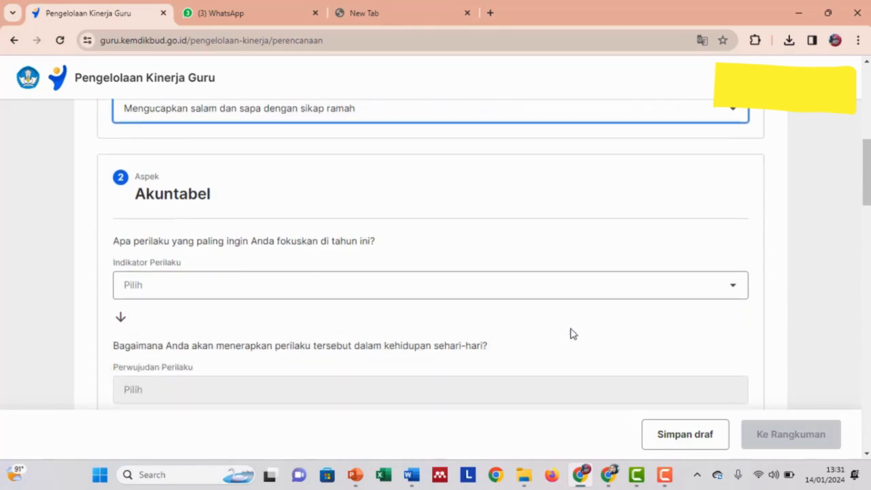
Choose the honest, responsible-duty indicator for Akuntabel and the helping-others-learn indicator for Kompeten.
left_click(715, 290)
left_click(473, 337)
scroll(477, 297, "down", 3)
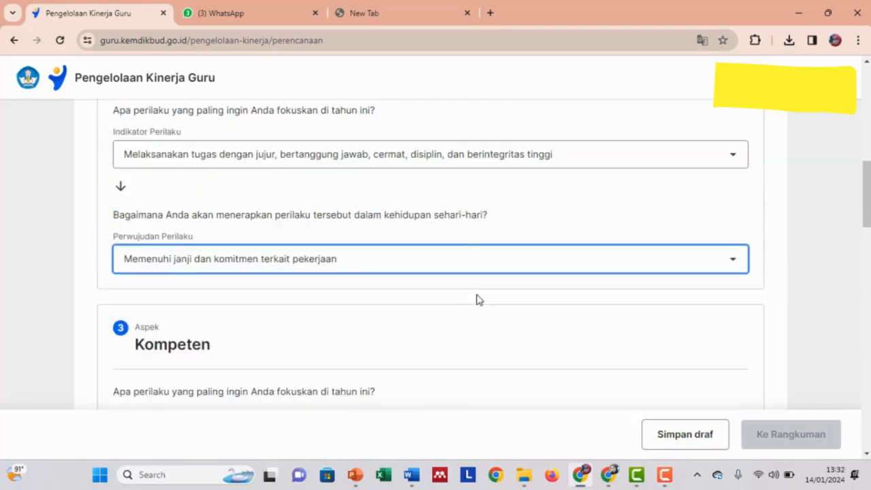
scroll(482, 301, "up", 2)
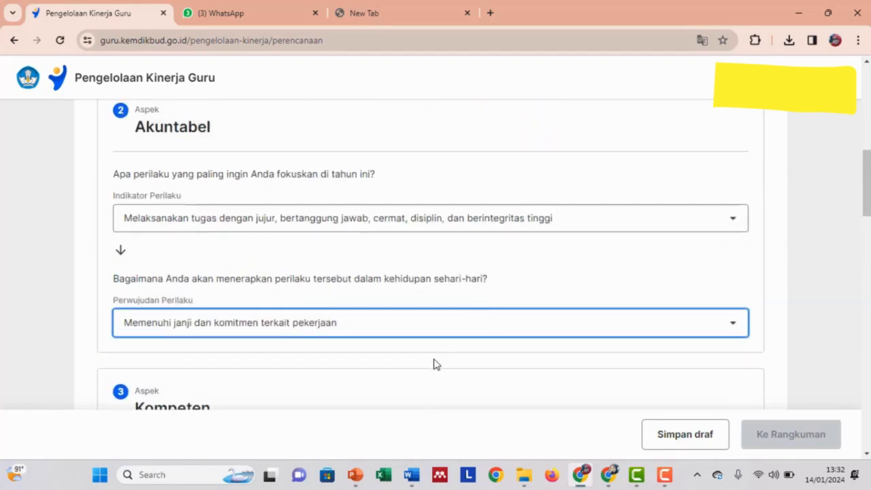
scroll(439, 349, "down", 3)
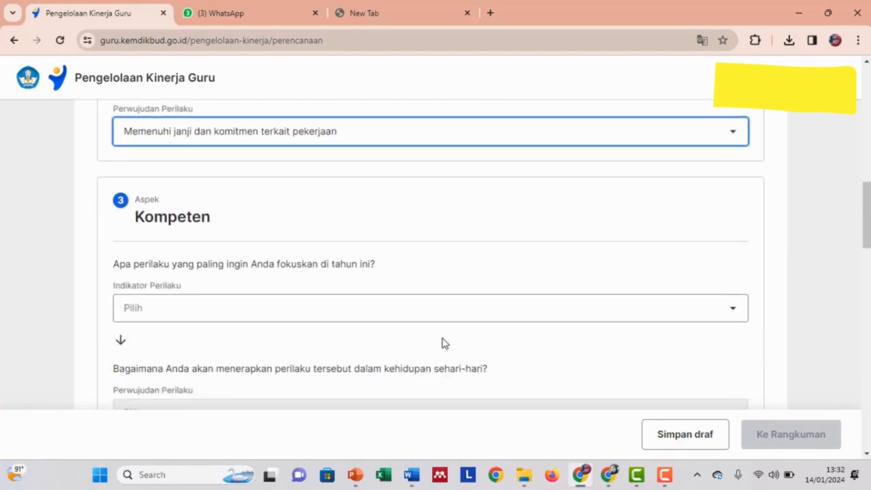
left_click(499, 316)
scroll(416, 357, "down", 1)
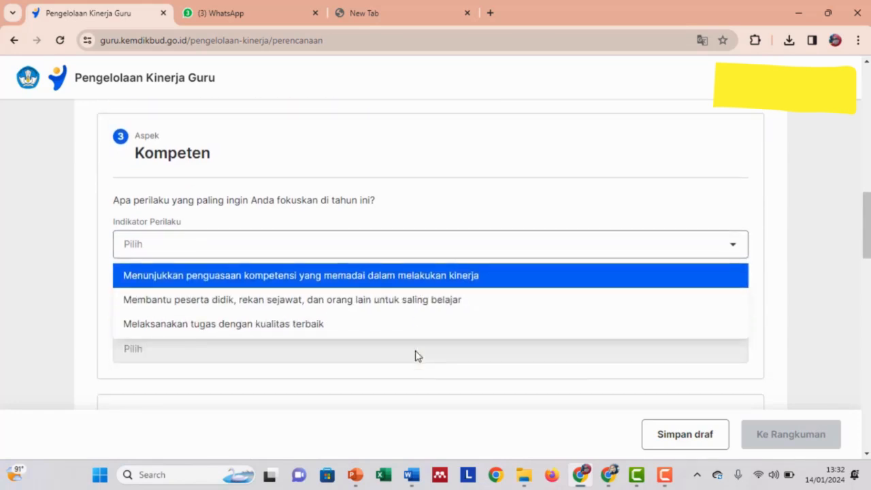
left_click(415, 301)
scroll(417, 277, "down", 4)
Set Harmonis to 'Menghargai setiap warga satuan pendidikan apapun latar belakangnya', practised as 'Berlaku adil kepada setiap orang'.
left_click(419, 273)
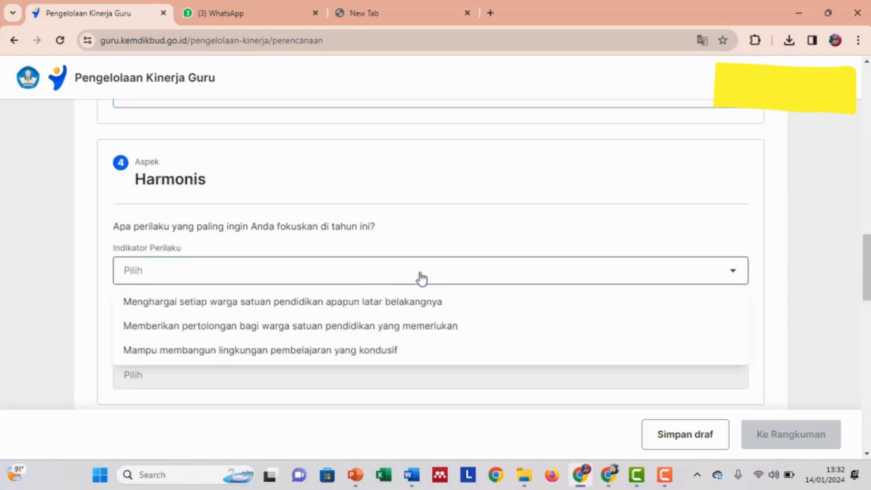
scroll(418, 275, "down", 1)
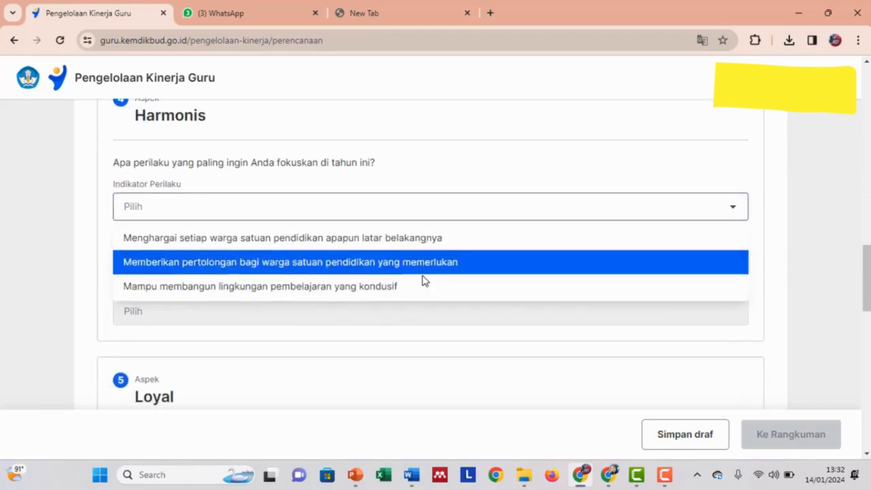
left_click(434, 242)
left_click(452, 323)
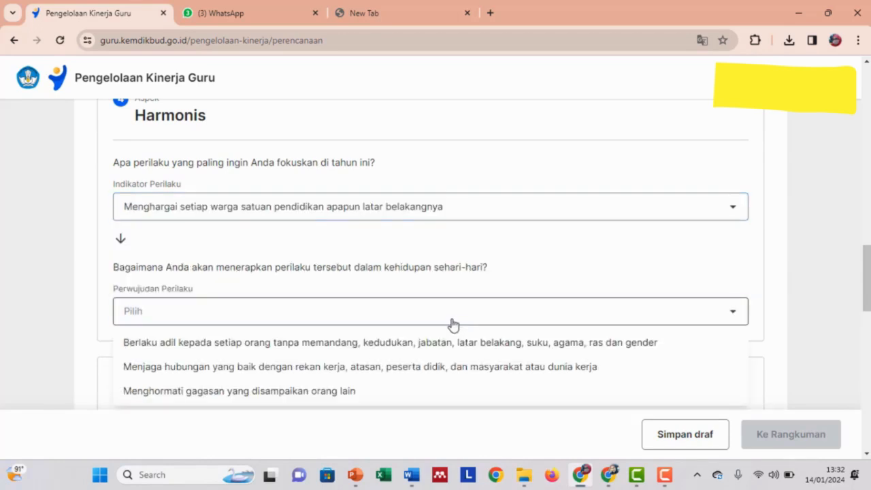
scroll(452, 326, "down", 1)
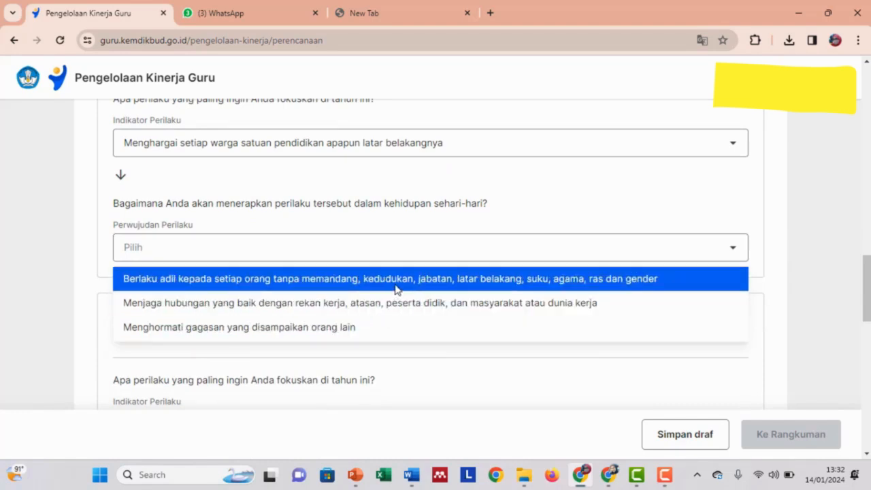
left_click(397, 289)
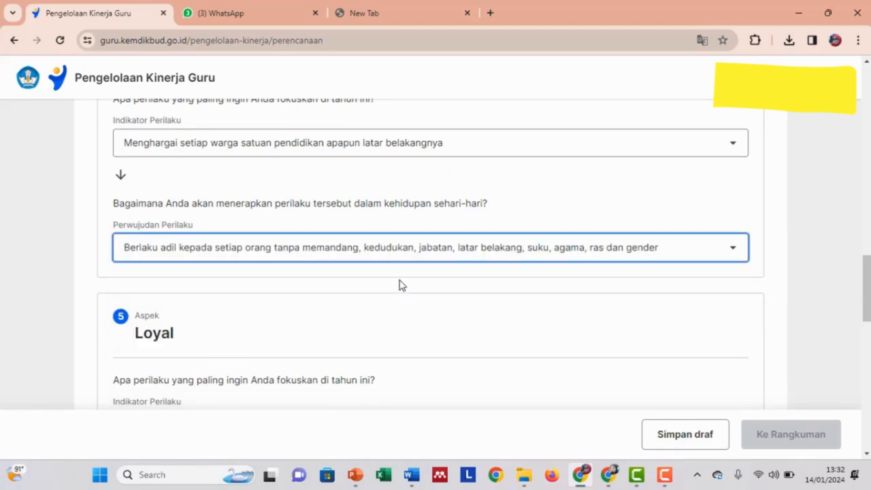
scroll(400, 285, "down", 2)
Give Loyal its first behaviour indicator, with avoiding divisive actions as the practice.
left_click(326, 306)
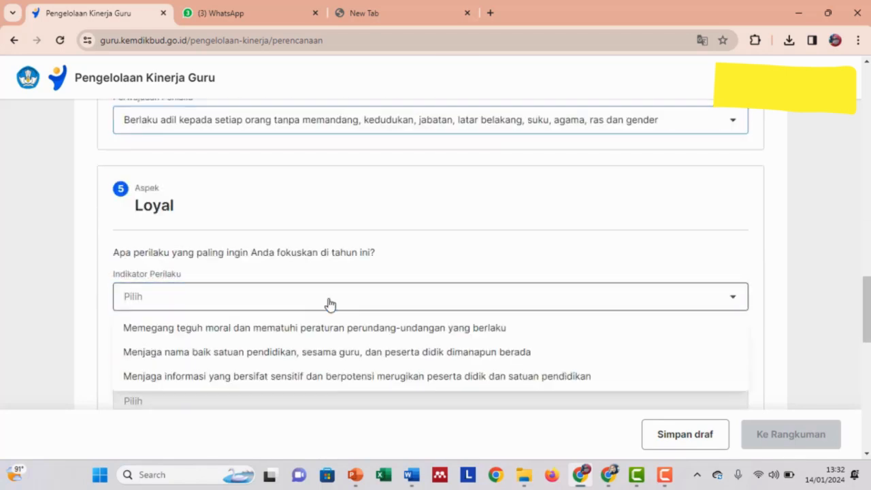
scroll(398, 345, "down", 1)
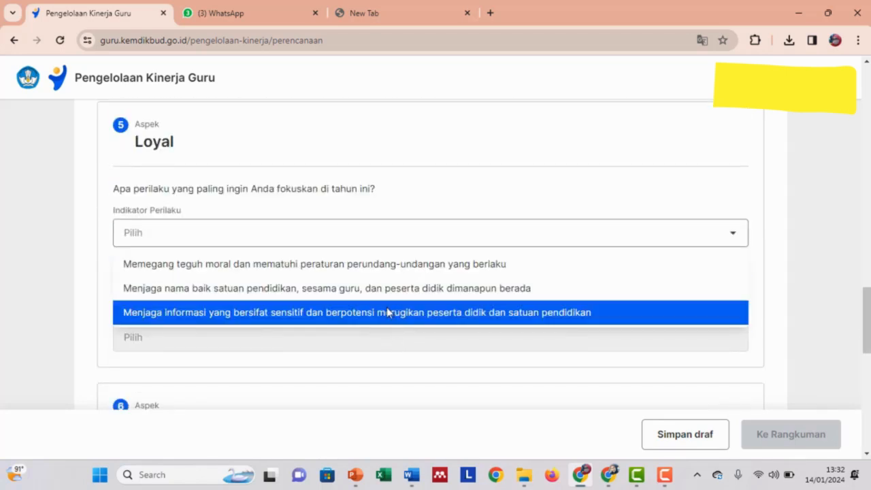
left_click(410, 272)
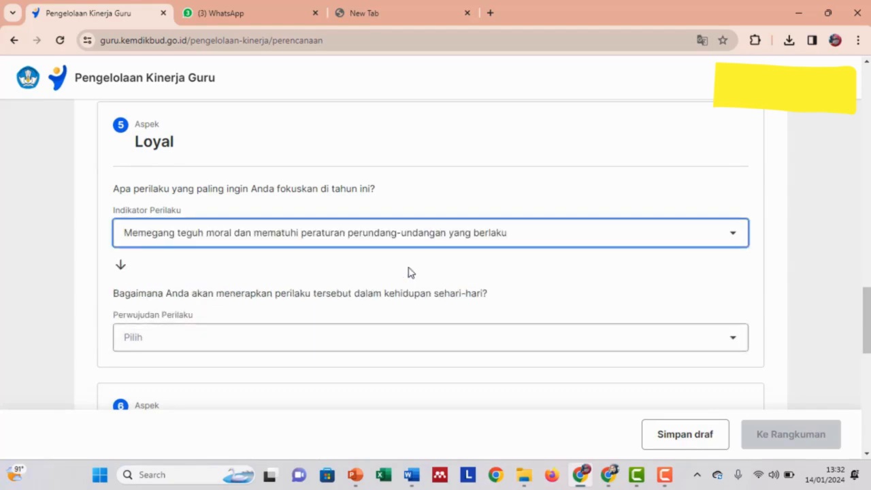
left_click(422, 344)
scroll(426, 337, "down", 1)
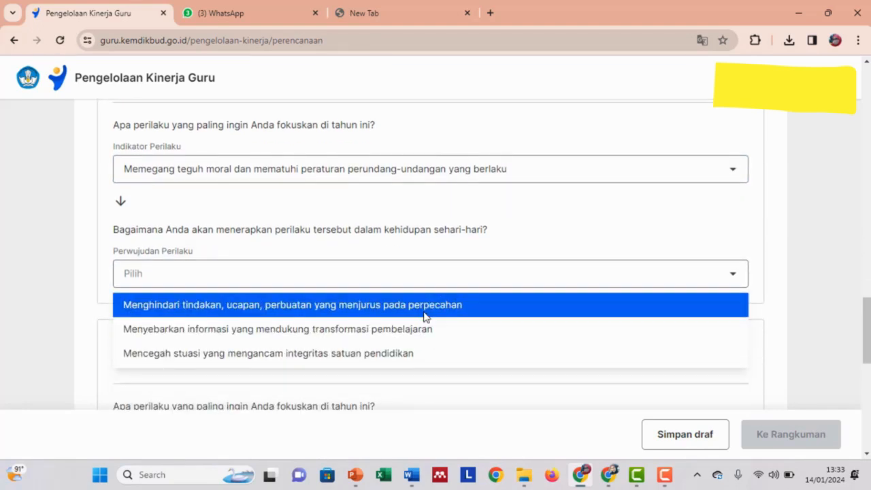
left_click(425, 310)
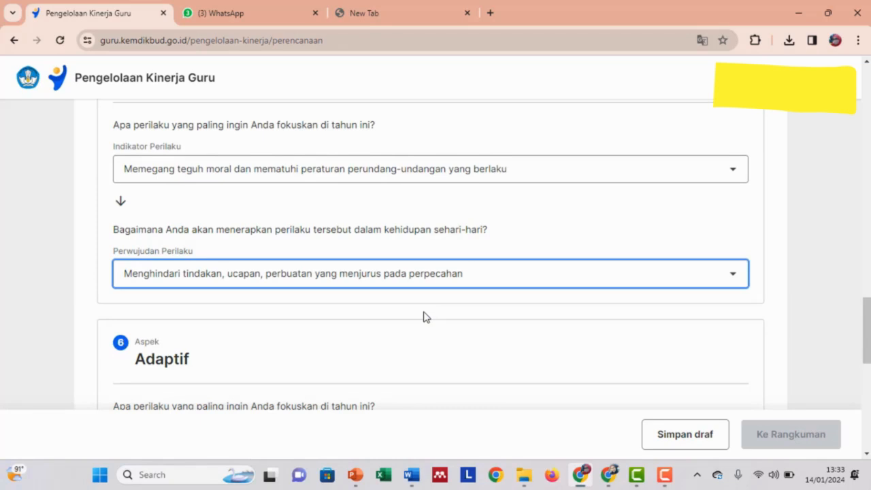
left_click(455, 278)
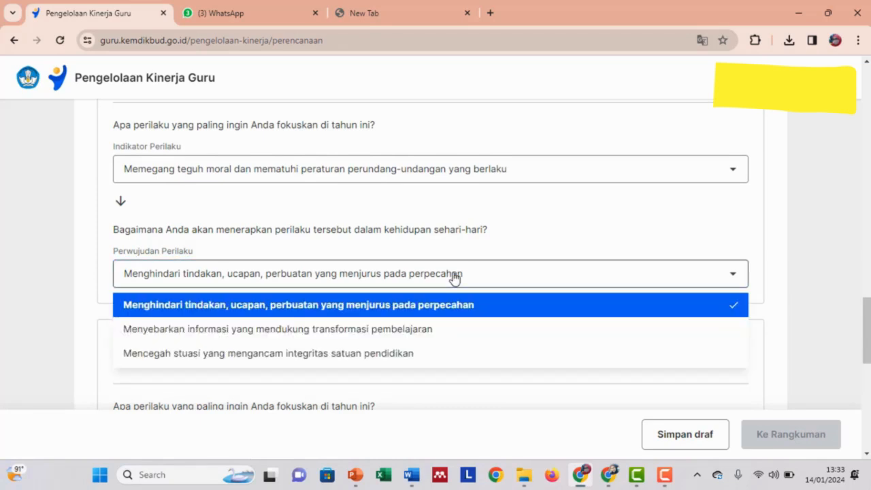
left_click(455, 278)
left_click(455, 278)
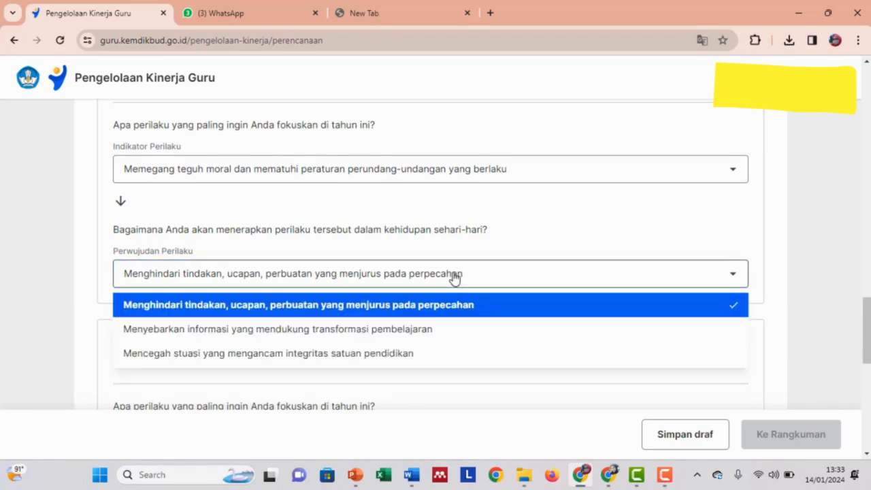
left_click(455, 278)
Set Adaptif to quick adjustment to classroom dynamics, practised as 'Menyesuaikan diri di berbagai lingkungan kerja'.
scroll(430, 337, "down", 3)
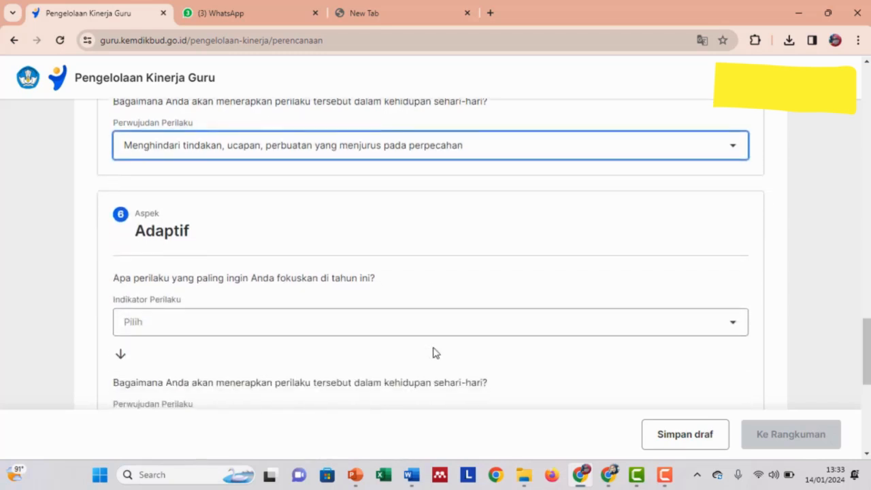
left_click(449, 270)
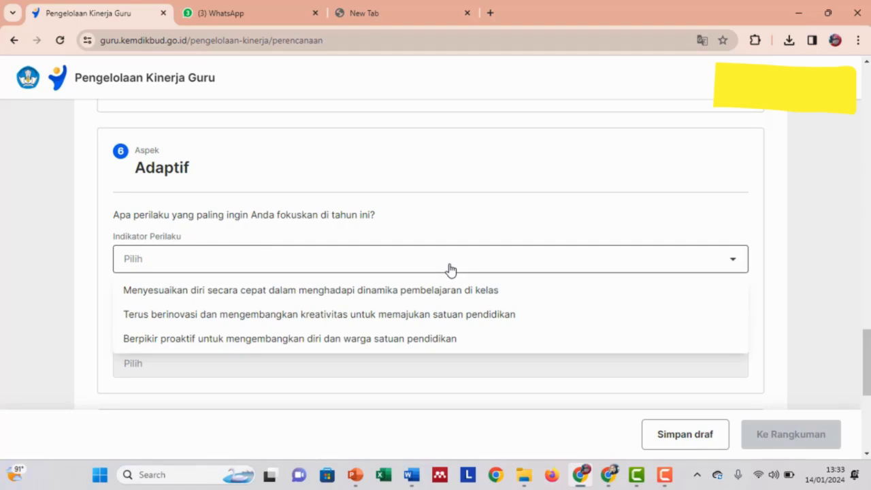
left_click(464, 291)
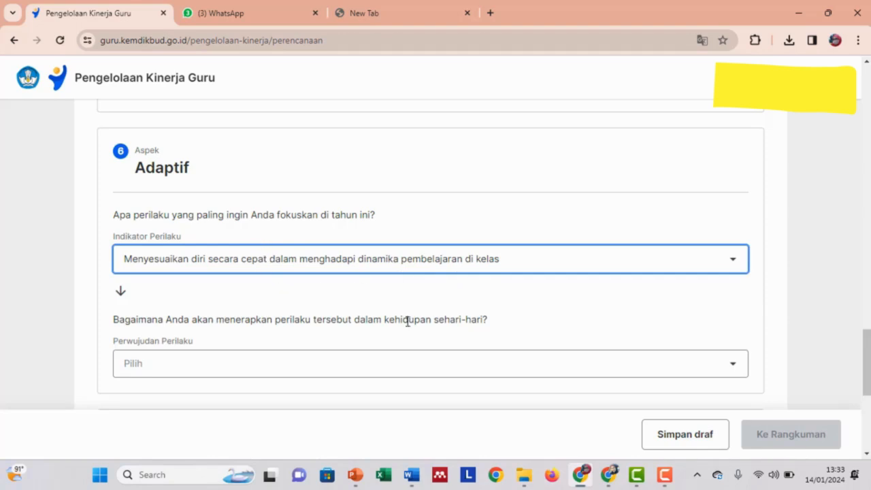
left_click(347, 369)
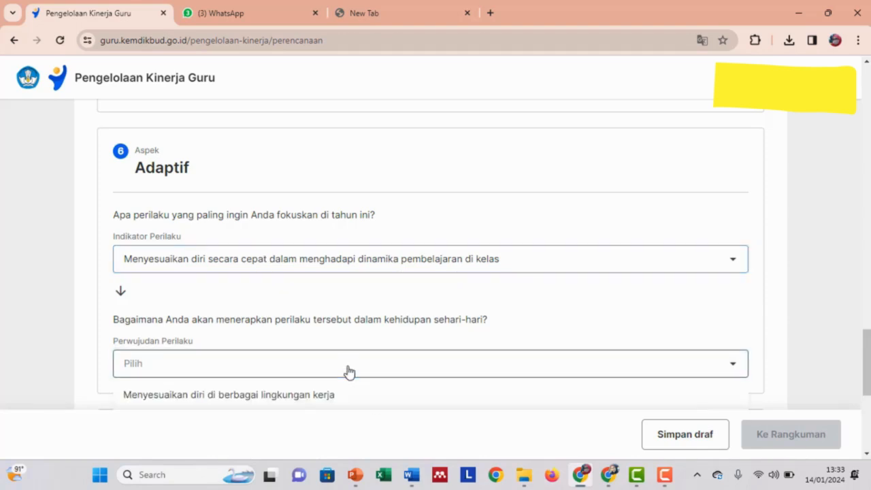
scroll(348, 371, "down", 1)
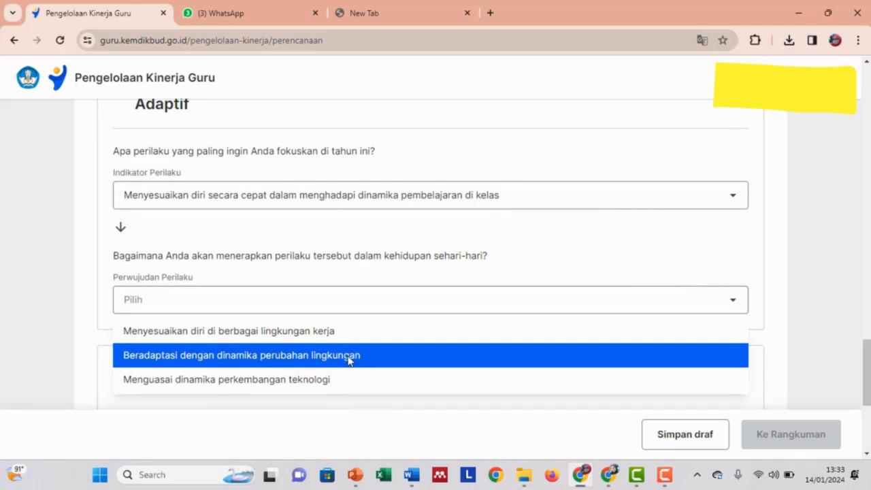
left_click(329, 334)
scroll(330, 344, "down", 1)
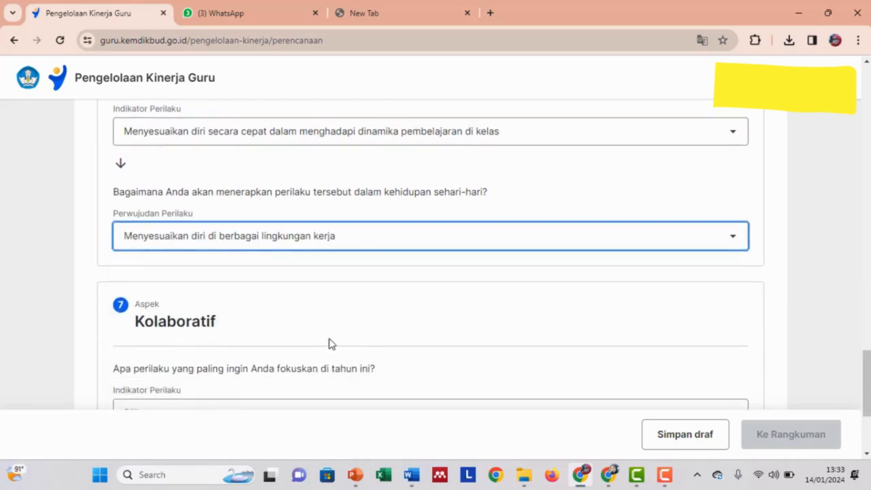
scroll(331, 343, "down", 3)
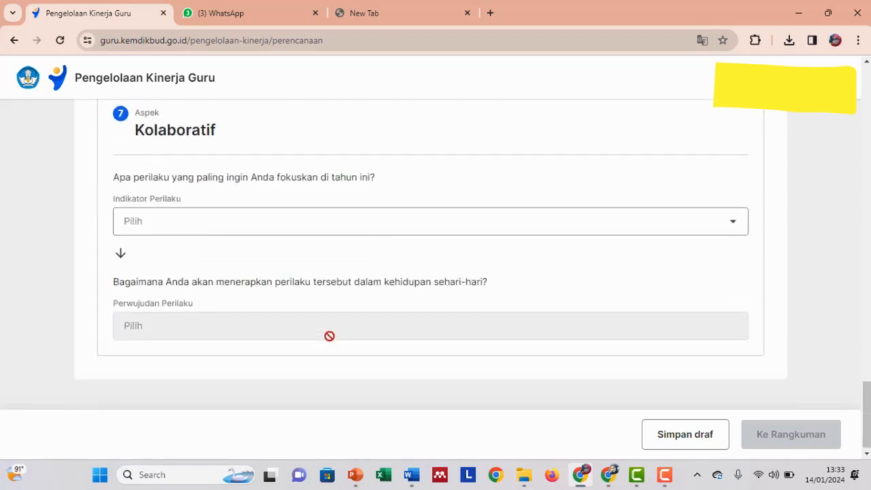
Set Kolaboratif to 'Bekerja sama secara terbuka…', practised as 'Mengakui saat berbuat kesalahan dan bersedia meminta maaf'.
left_click(310, 229)
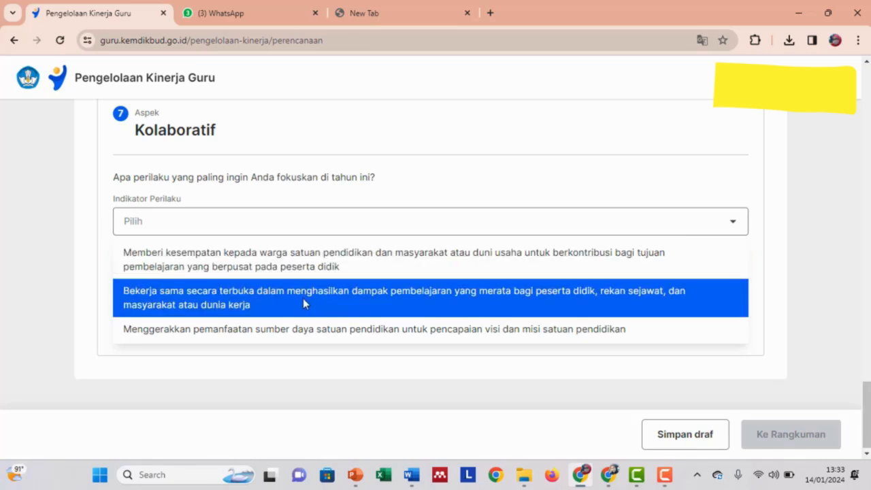
left_click(304, 300)
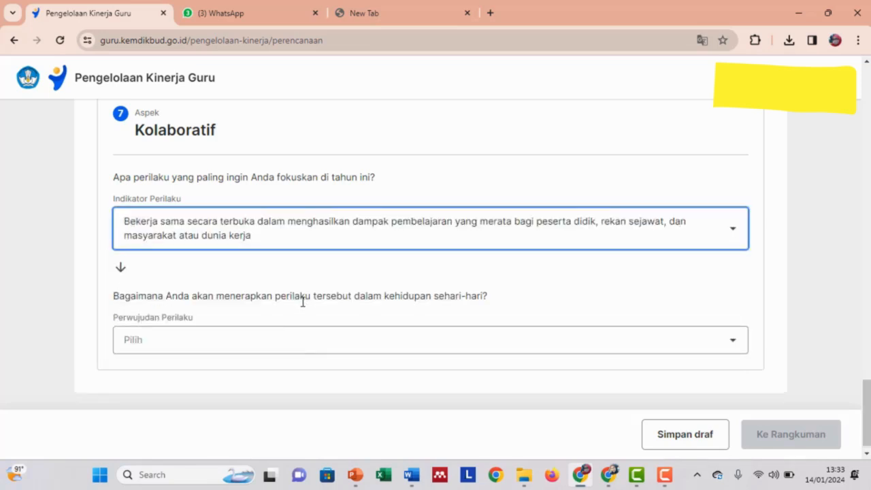
left_click(303, 354)
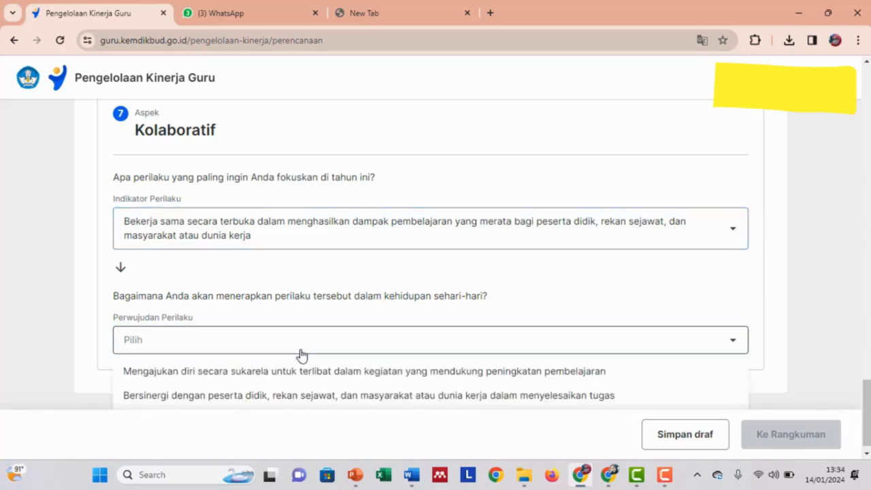
scroll(317, 327, "down", 1)
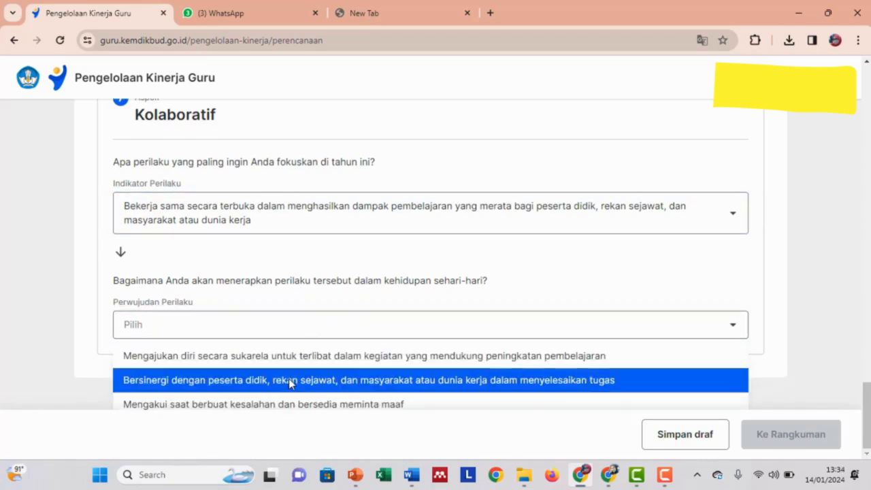
left_click(297, 403)
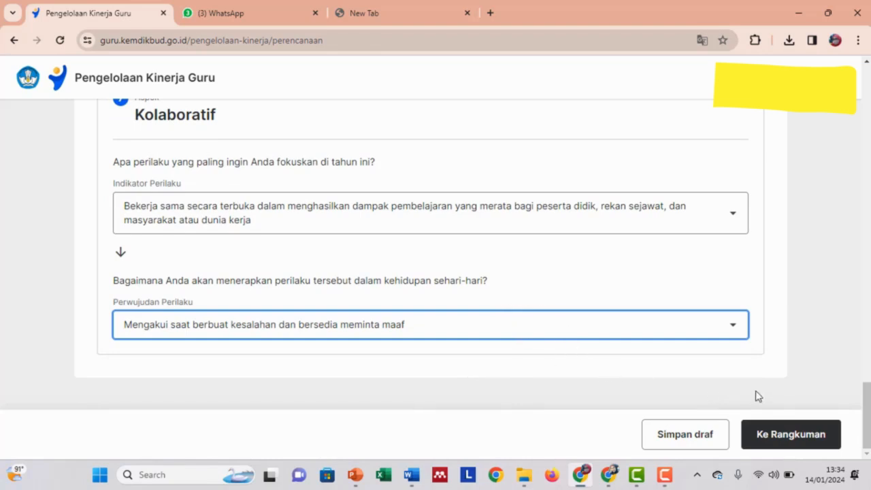
left_click(792, 439)
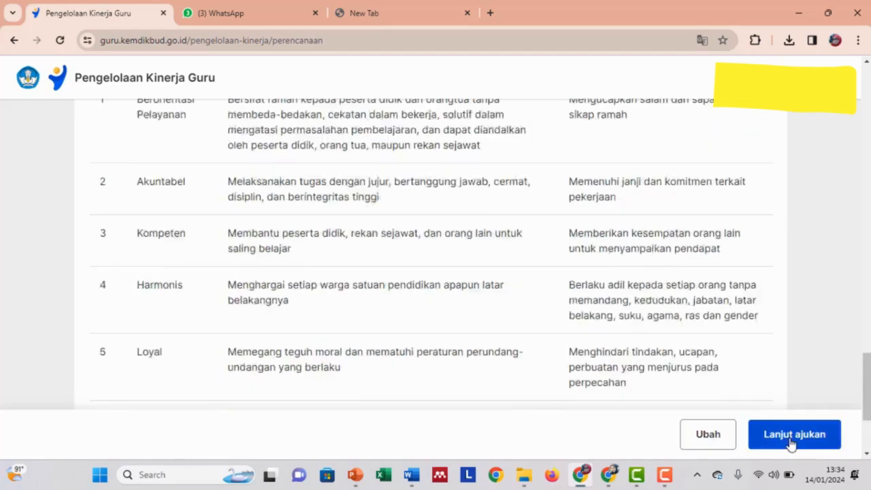
scroll(788, 442, "up", 10)
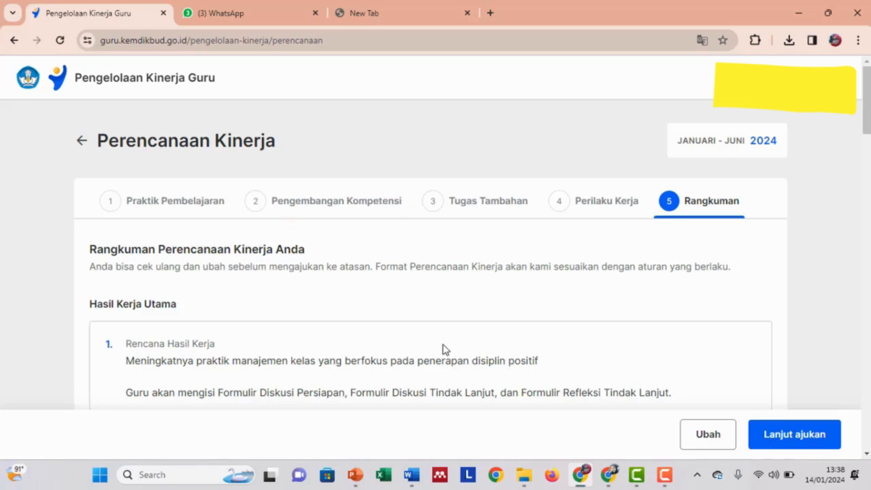
scroll(440, 318, "down", 2)
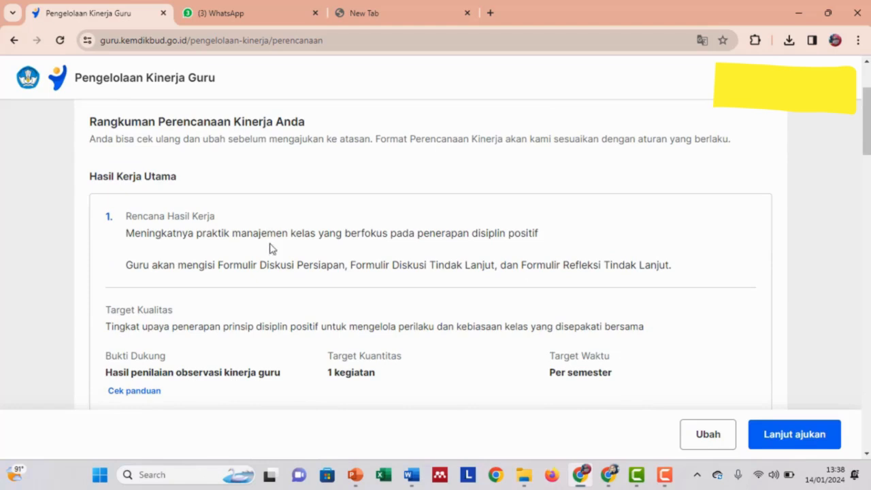
scroll(258, 299, "up", 1)
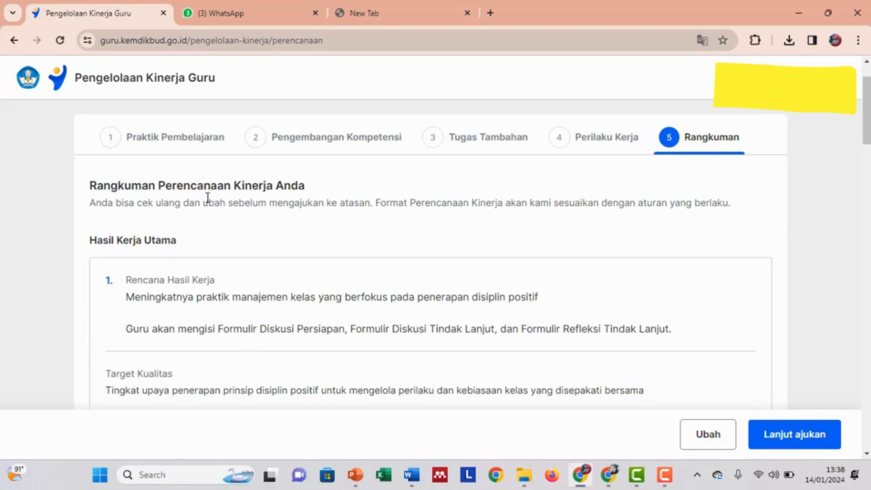
scroll(256, 294, "down", 1)
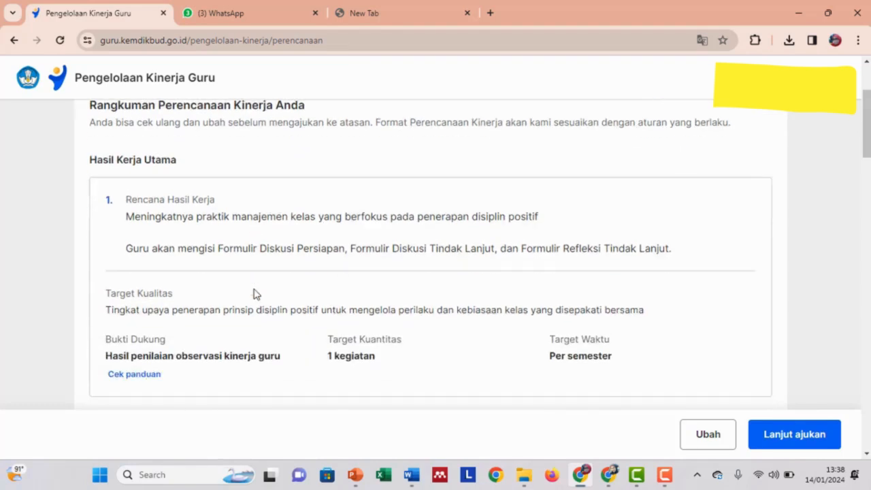
scroll(256, 294, "down", 4)
scroll(255, 291, "up", 1)
scroll(254, 289, "down", 1)
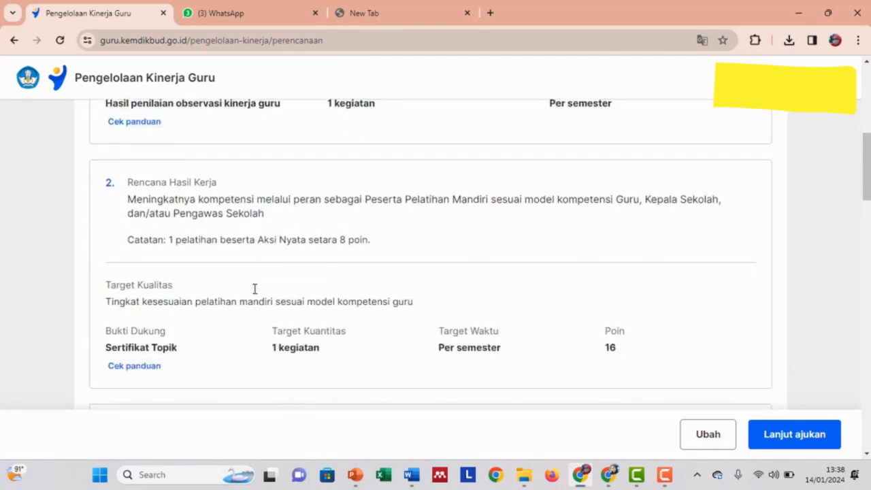
scroll(258, 291, "down", 1)
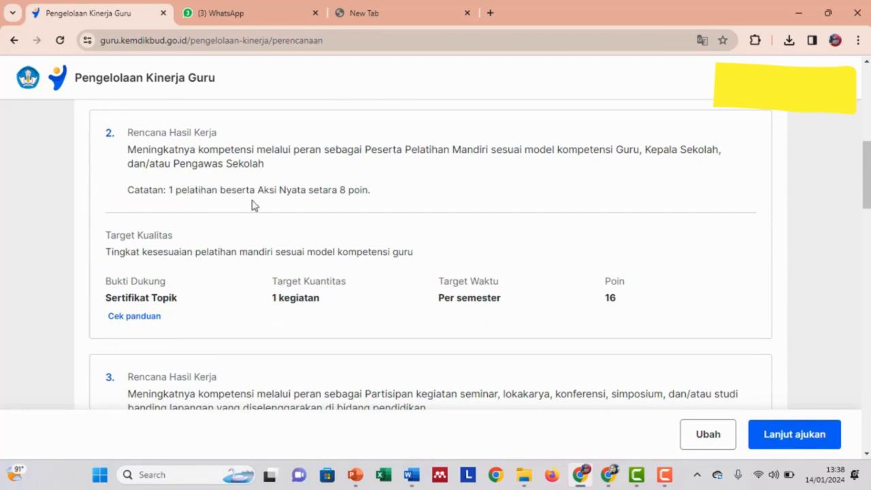
scroll(252, 205, "up", 5)
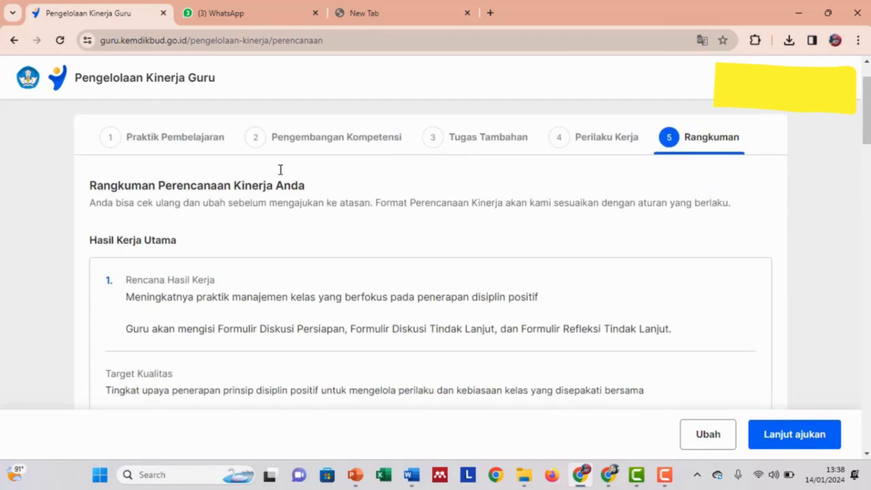
scroll(354, 323, "down", 5)
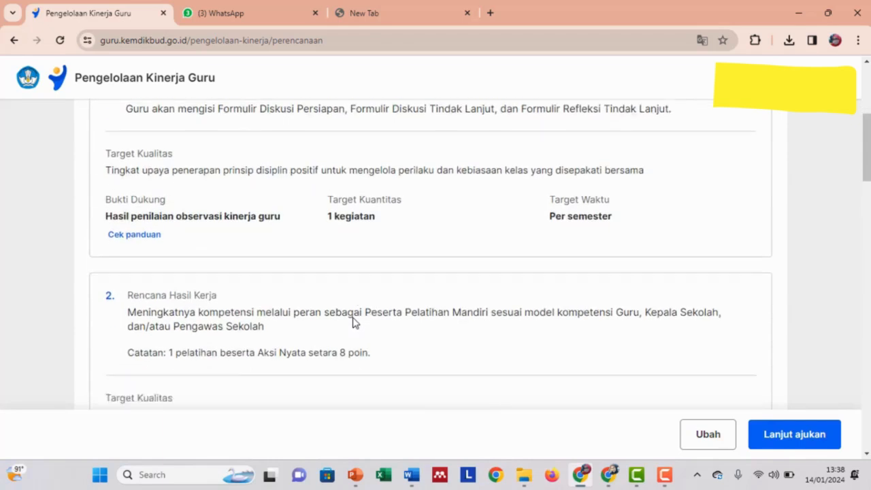
scroll(354, 318, "down", 3)
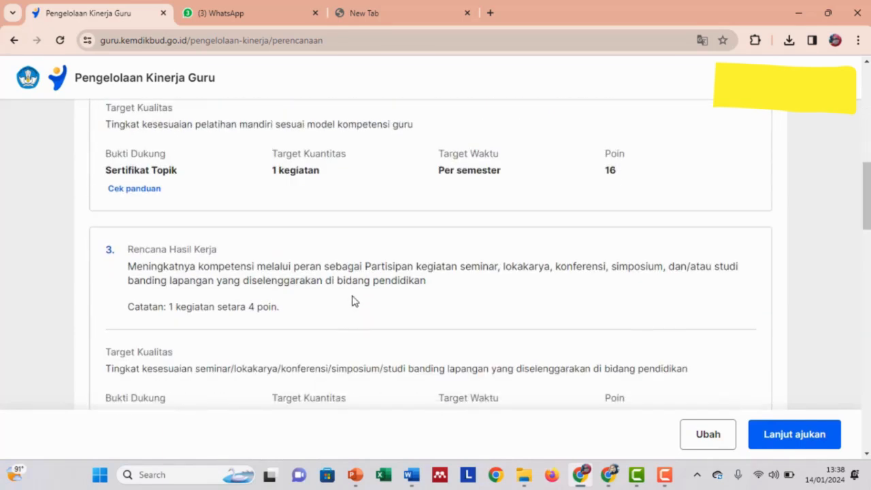
scroll(357, 291, "down", 1)
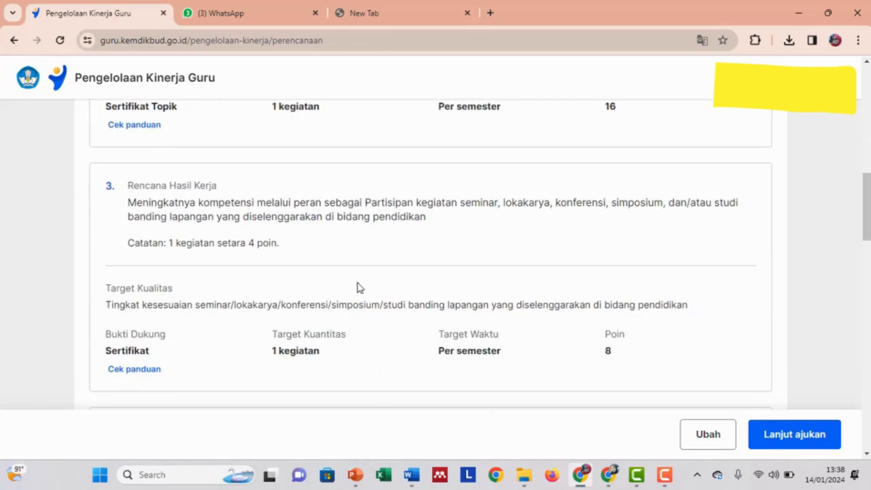
scroll(364, 278, "down", 3)
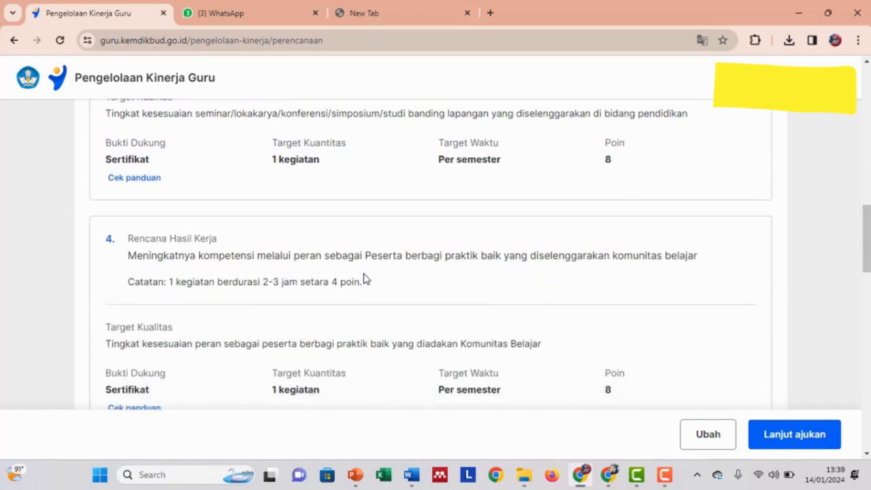
scroll(364, 278, "down", 1)
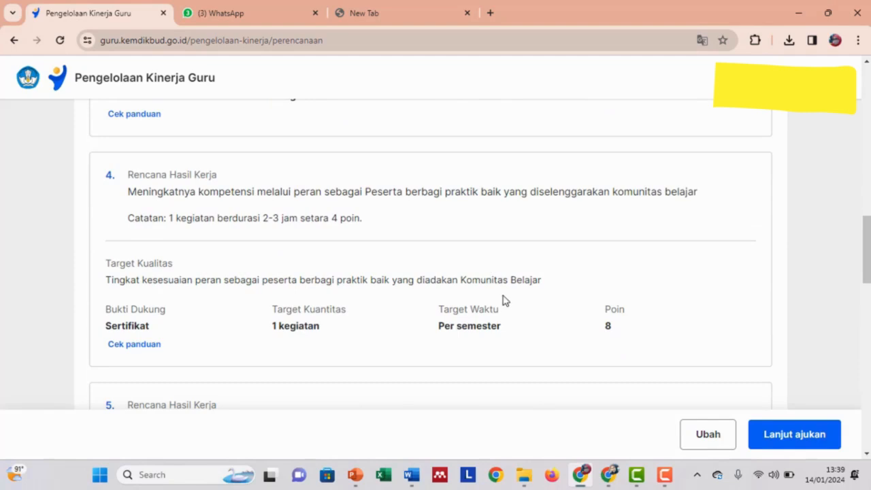
scroll(504, 301, "down", 3)
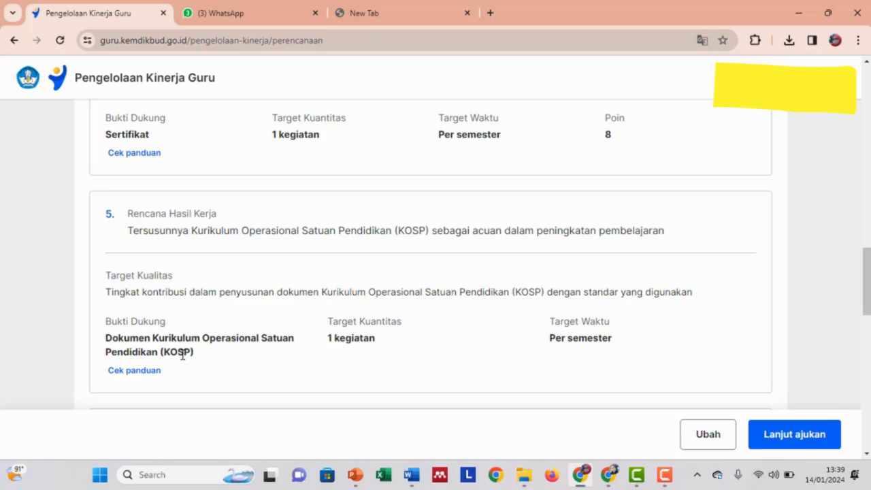
scroll(218, 346, "down", 3)
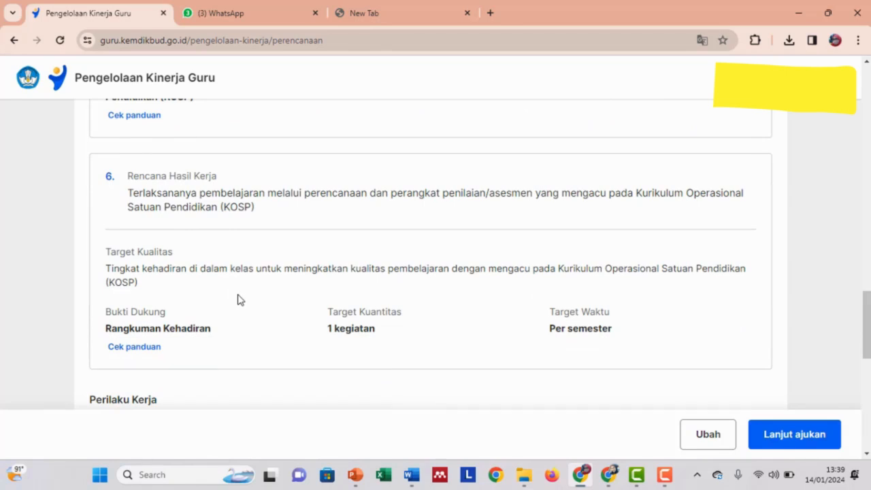
scroll(333, 262, "down", 1)
scroll(333, 263, "down", 2)
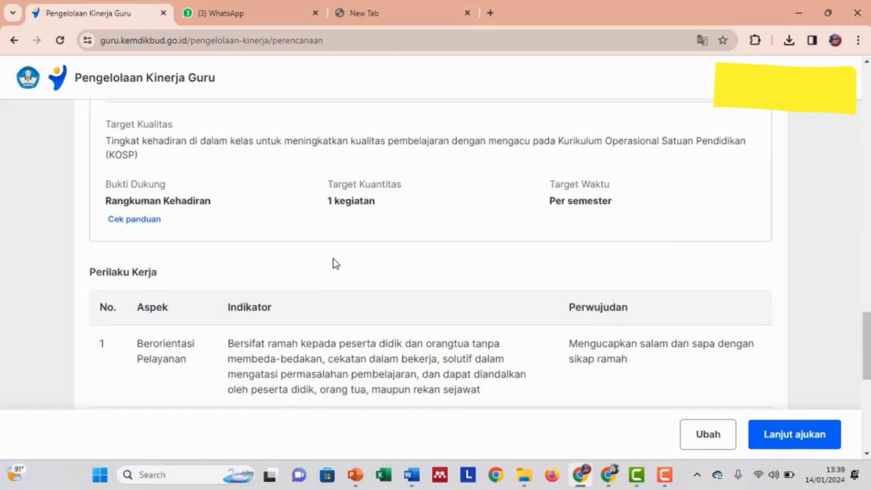
scroll(333, 263, "up", 5)
scroll(333, 264, "up", 6)
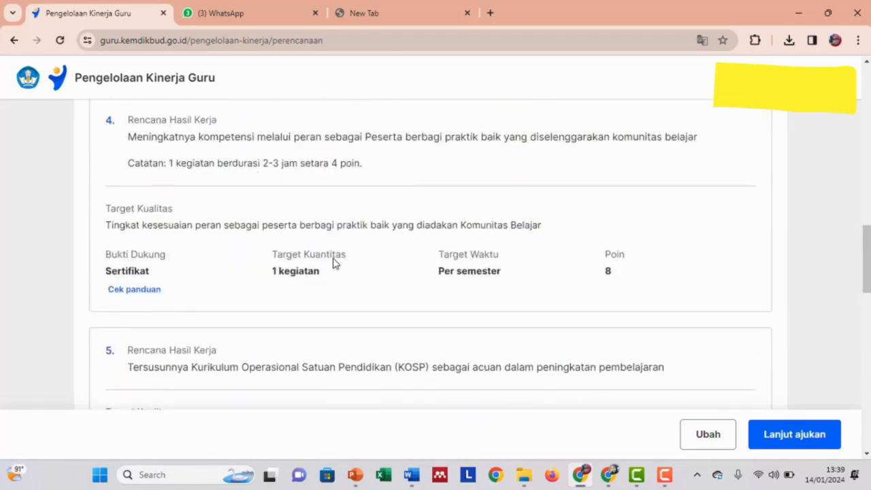
scroll(333, 264, "down", 10)
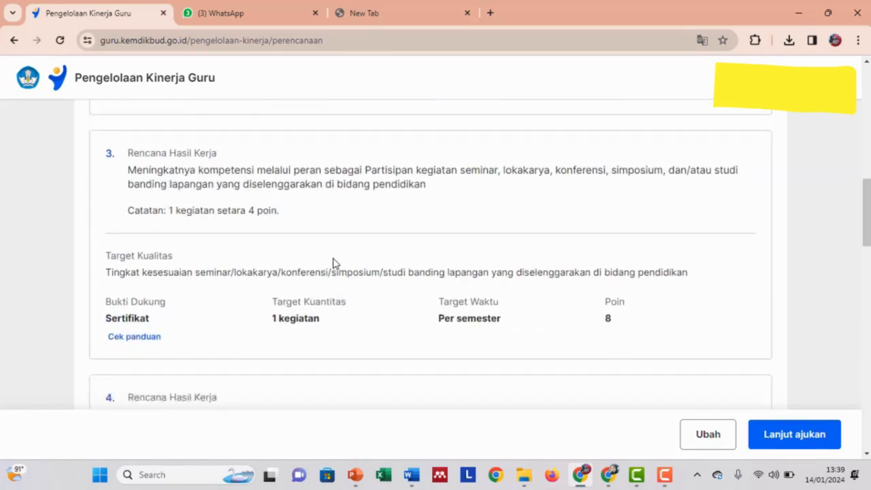
scroll(333, 264, "down", 2)
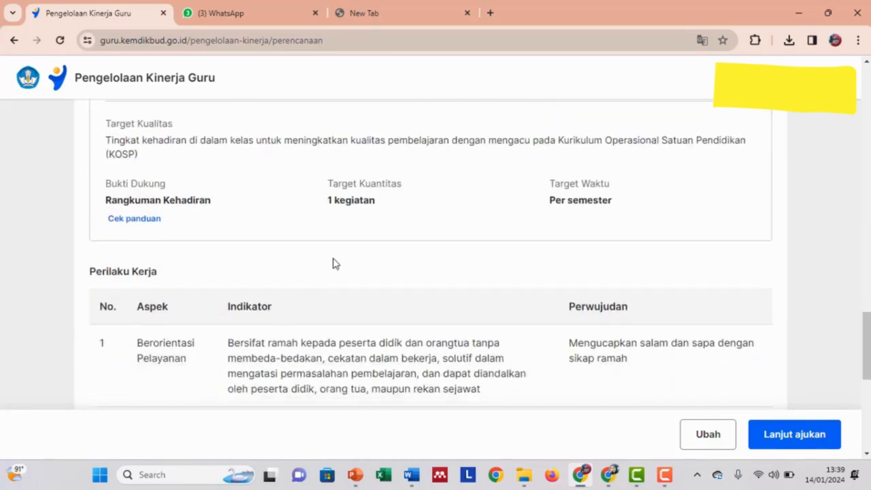
scroll(333, 264, "down", 1)
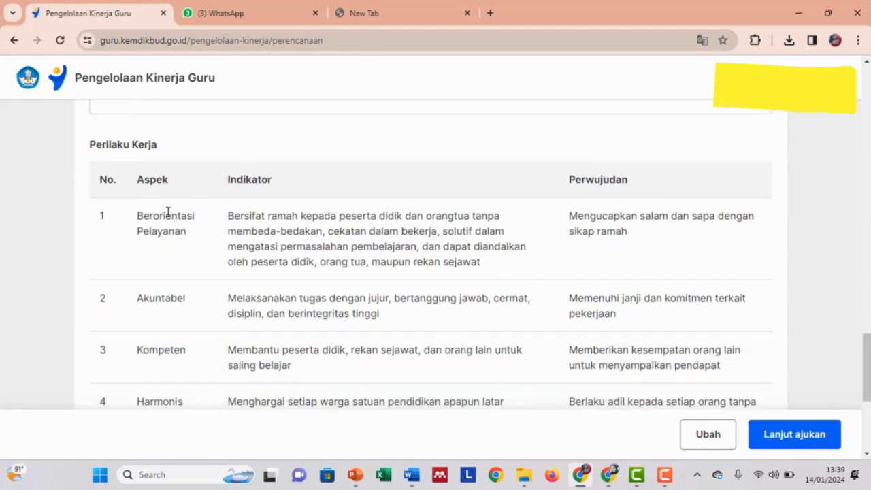
scroll(168, 211, "down", 1)
scroll(168, 211, "down", 2)
scroll(168, 211, "down", 2)
scroll(169, 211, "up", 4)
scroll(169, 211, "up", 1)
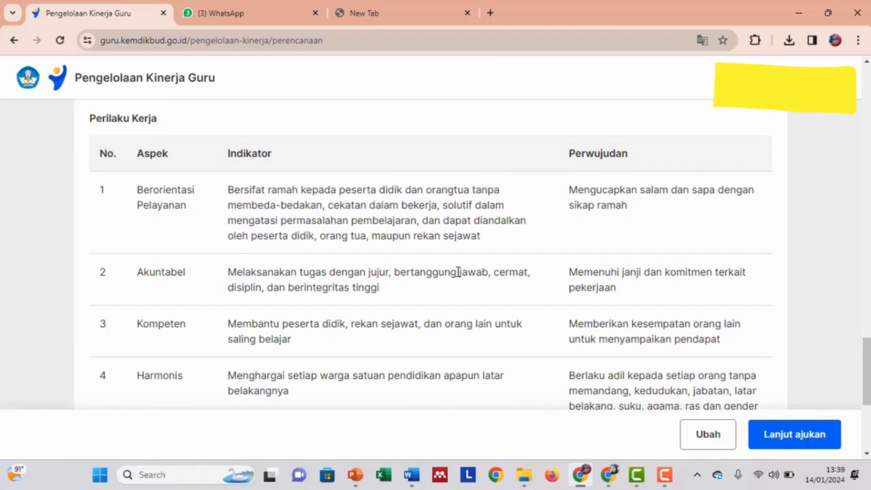
scroll(457, 272, "up", 3)
scroll(455, 271, "down", 4)
scroll(455, 275, "down", 1)
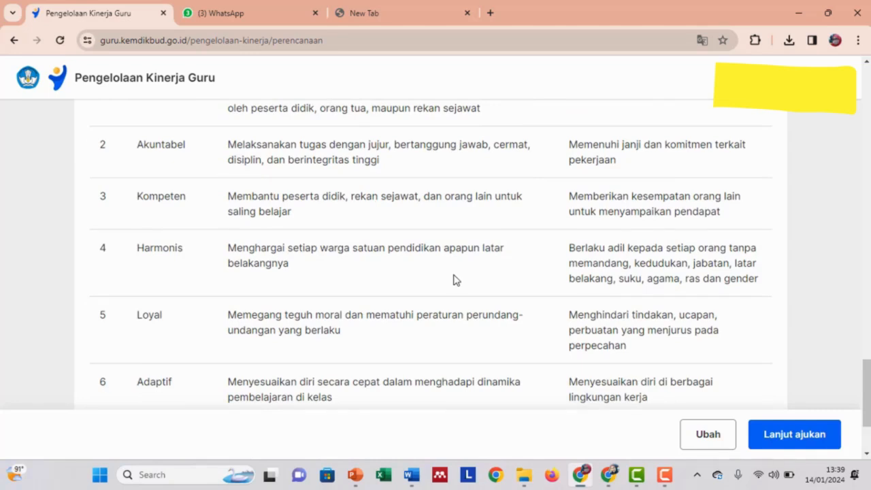
scroll(455, 280, "down", 2)
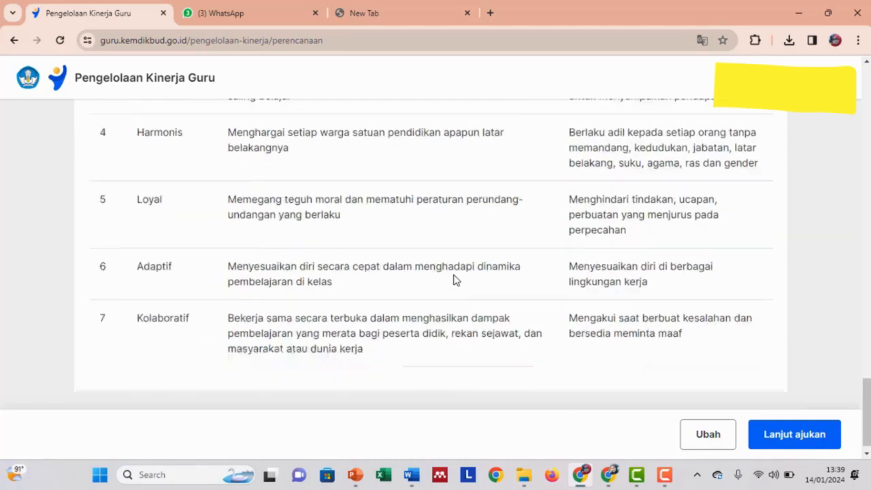
Reopen the plan with Ubah and go through Pengembangan Kompetensi, Tugas Tambahan and Perilaku Kerja back to Rangkuman.
left_click(708, 435)
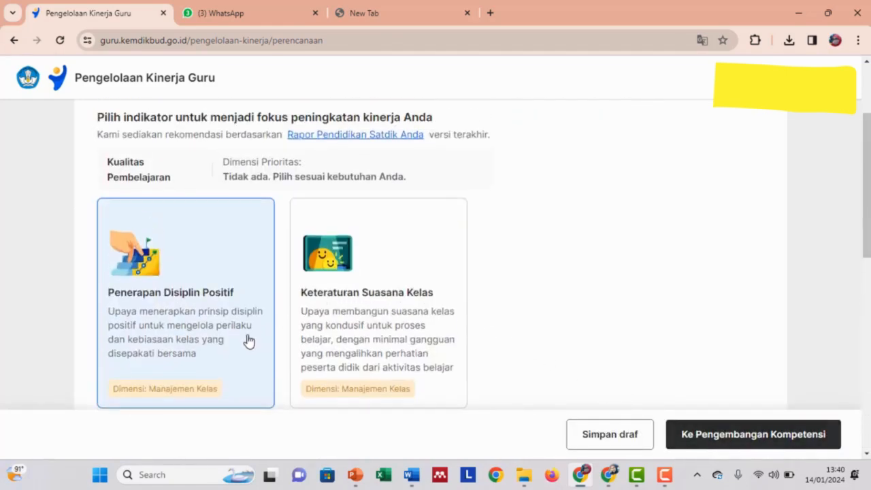
scroll(237, 327, "down", 5)
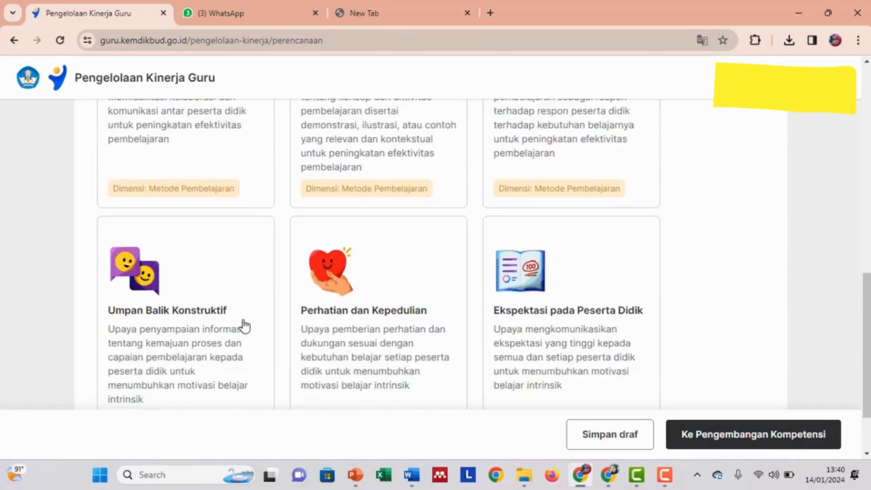
left_click(704, 442)
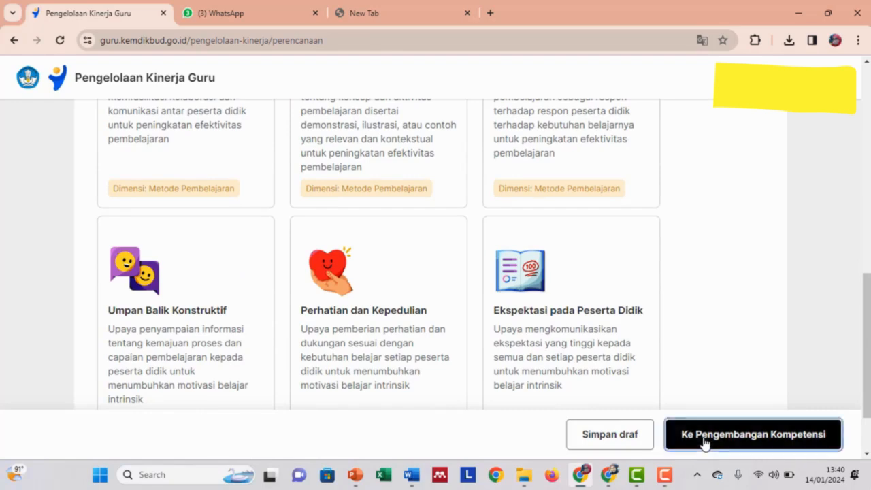
left_click(727, 444)
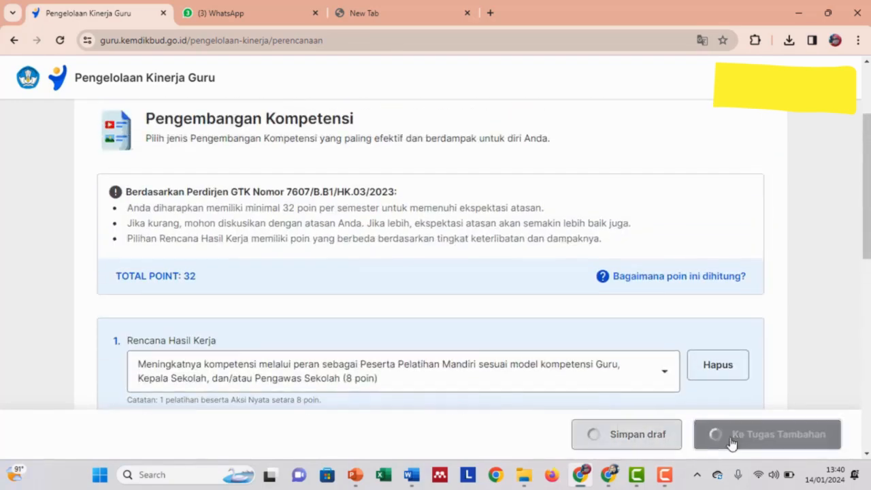
left_click(773, 451)
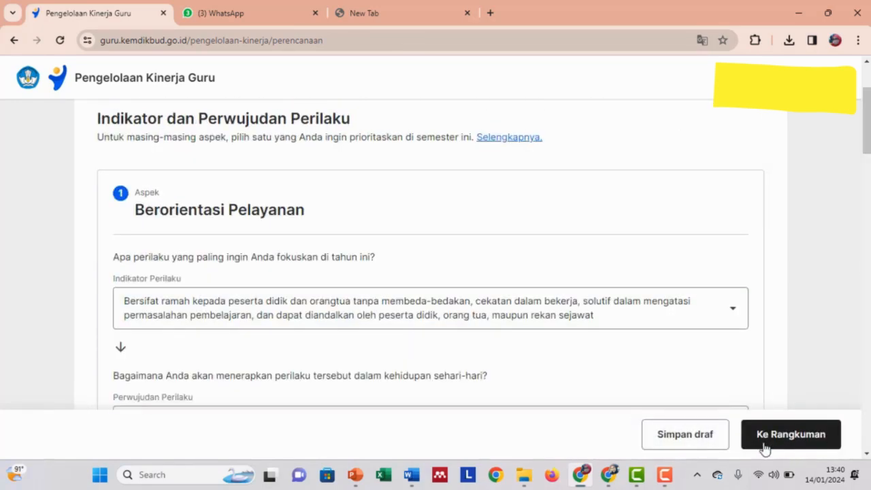
left_click(773, 435)
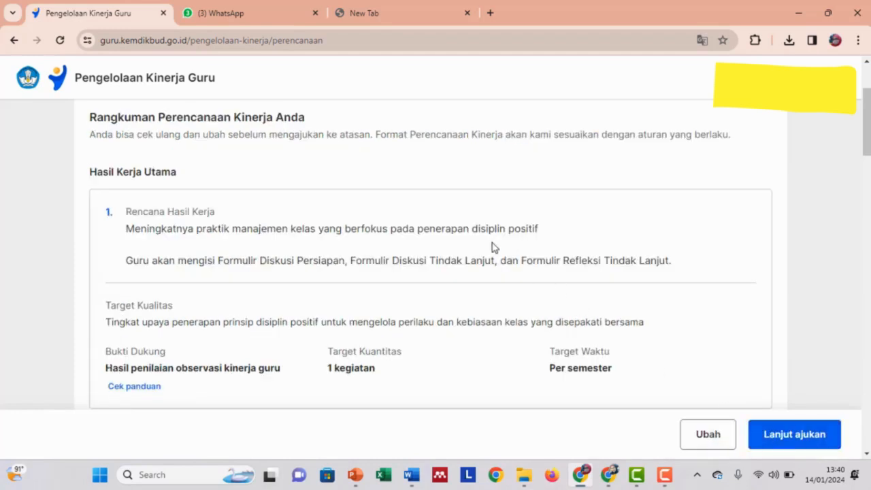
Scroll down the plan summary toward the Lanjut ajukan submission.
scroll(488, 250, "down", 2)
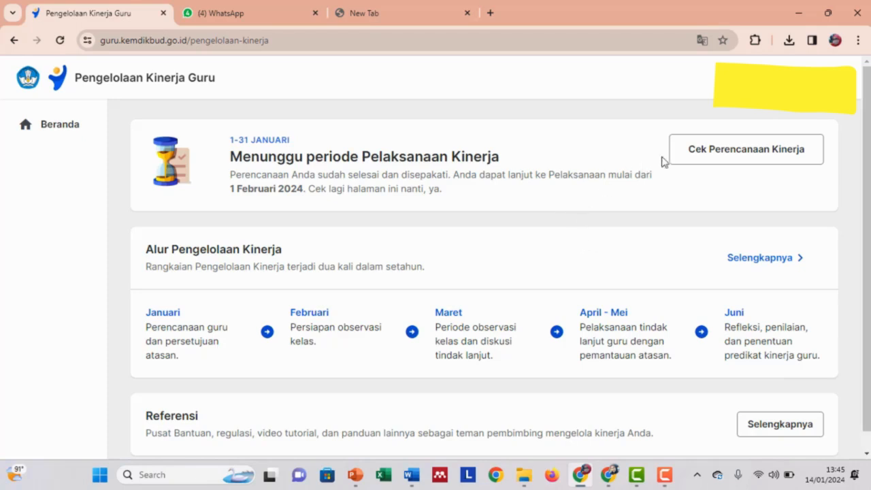
Open the agreed plan from Cek Perencanaan Kinerja and review its Hasil Kerja Utama entries.
left_click(727, 154)
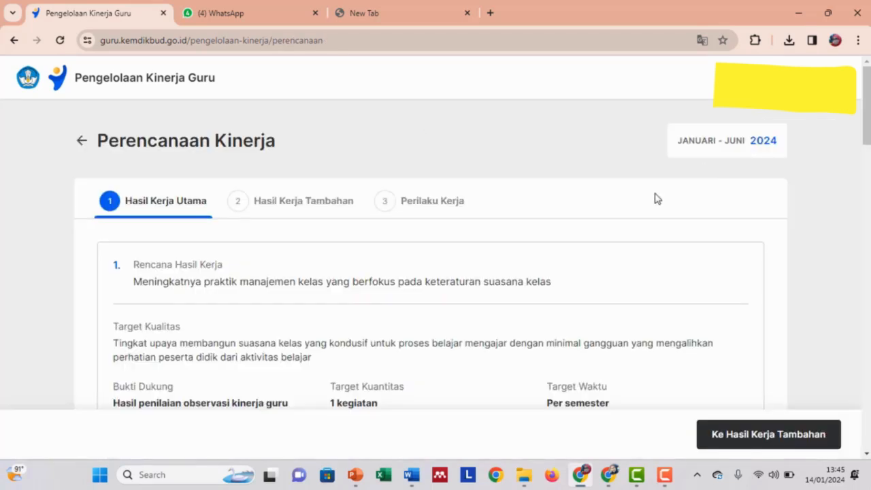
scroll(443, 307, "down", 2)
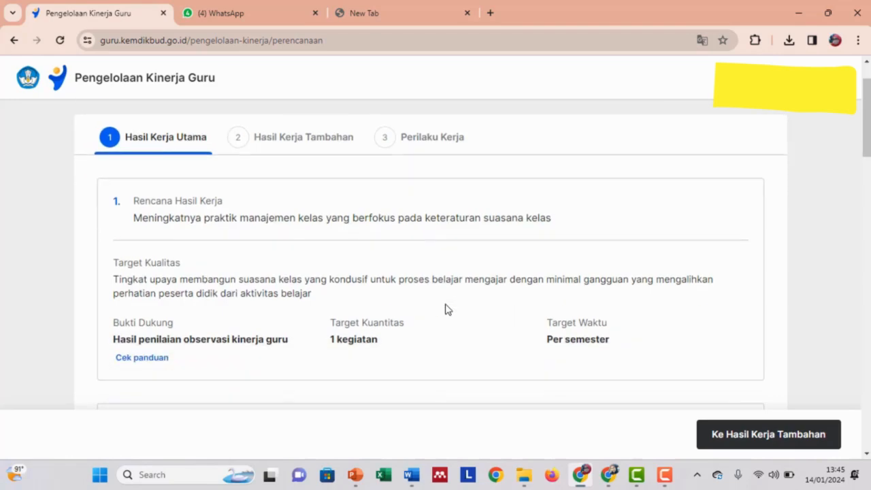
scroll(365, 372, "down", 10)
scroll(365, 372, "up", 12)
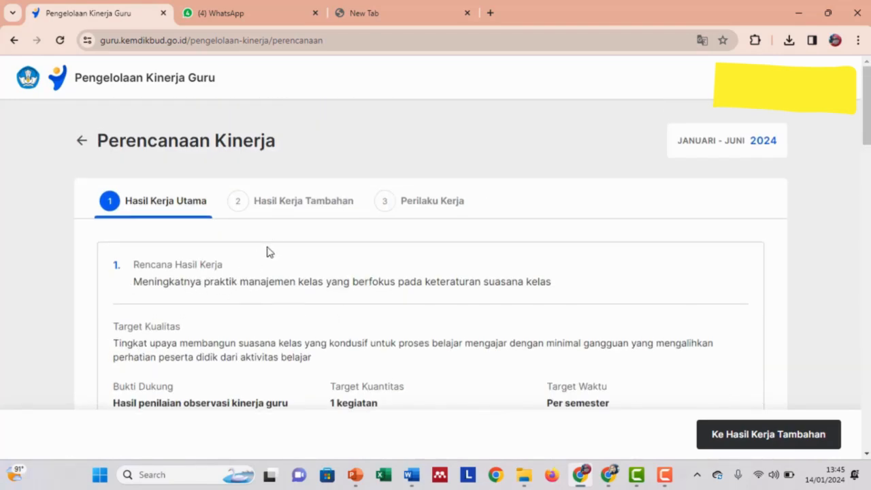
scroll(323, 311, "down", 6)
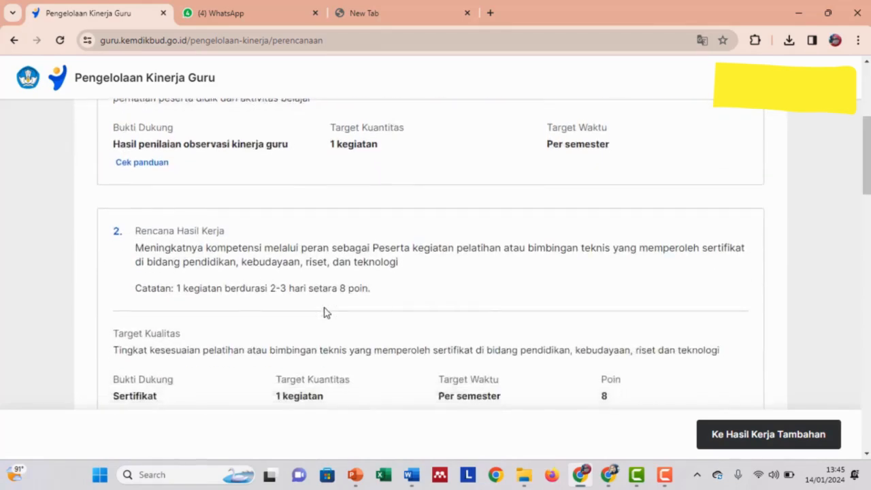
scroll(323, 312, "down", 8)
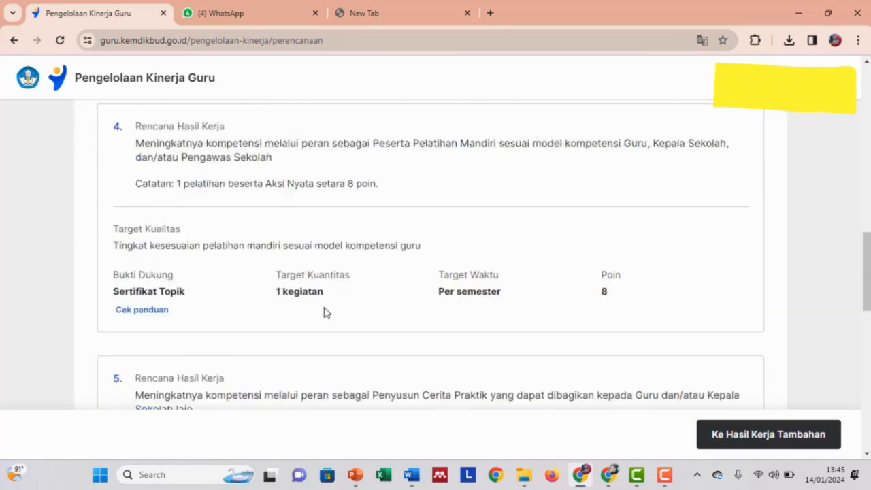
scroll(324, 312, "down", 8)
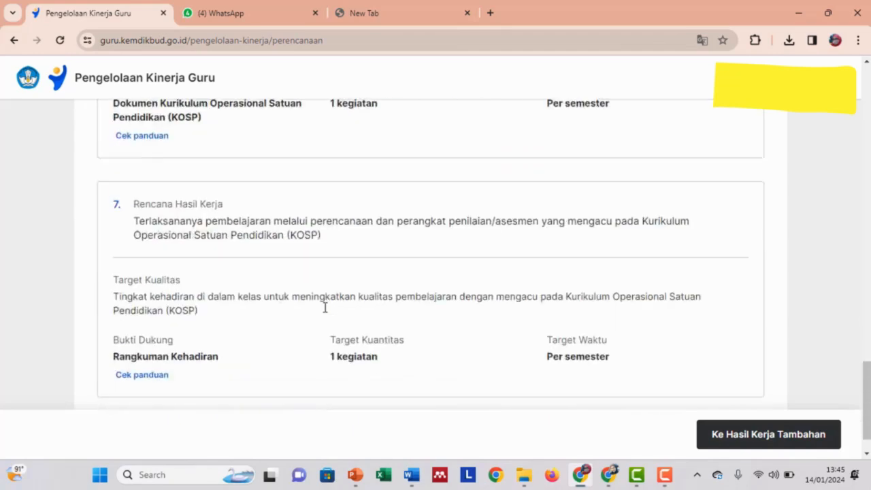
scroll(343, 328, "up", 15)
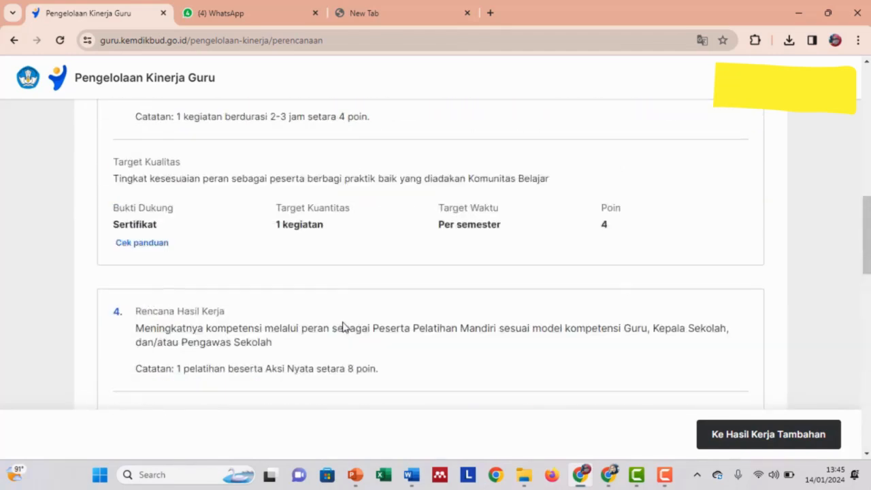
scroll(342, 327, "up", 5)
Go past Hasil Kerja Tambahan to Perilaku Kerja and review the aspects from Berorientasi Pelayanan to Kolaboratif.
left_click(751, 436)
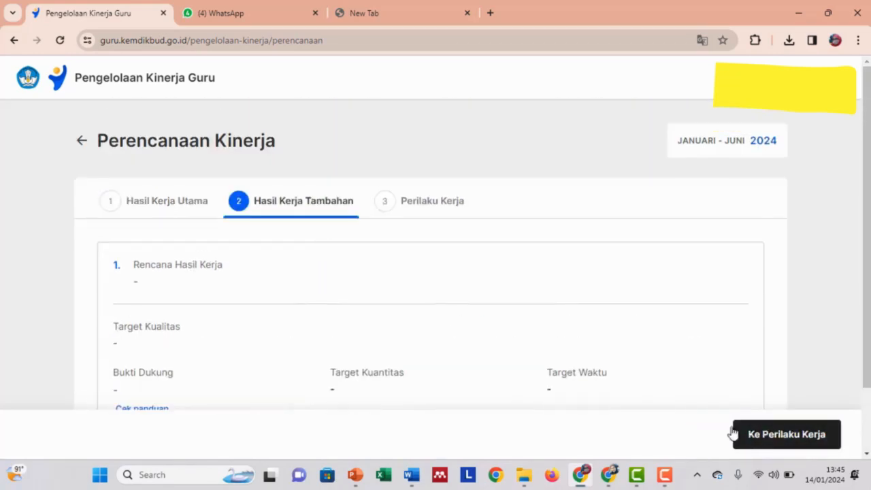
scroll(348, 320, "down", 2)
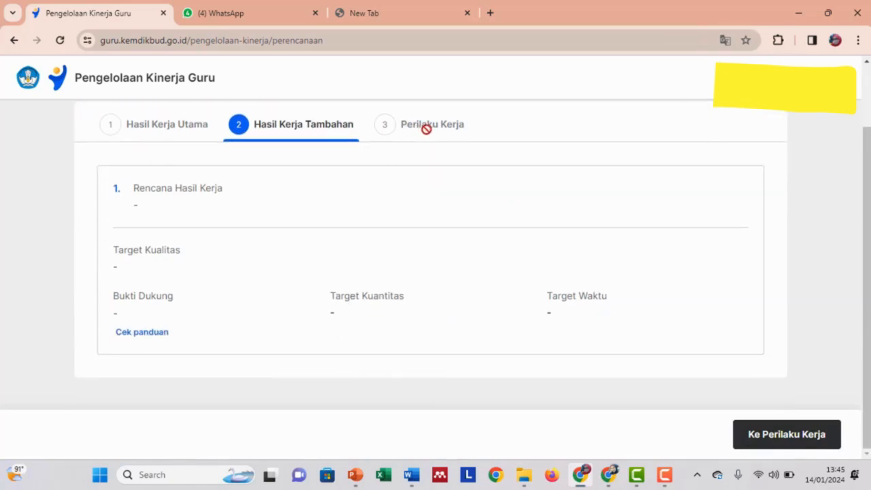
left_click(783, 440)
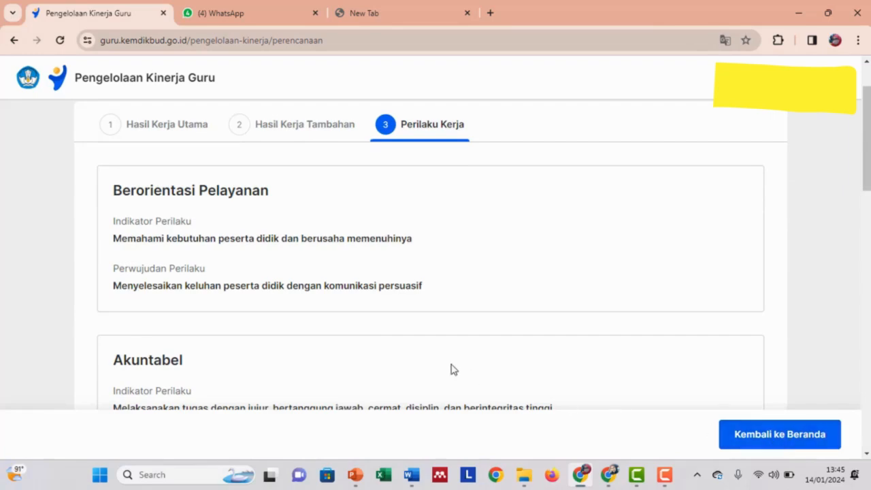
scroll(454, 370, "down", 10)
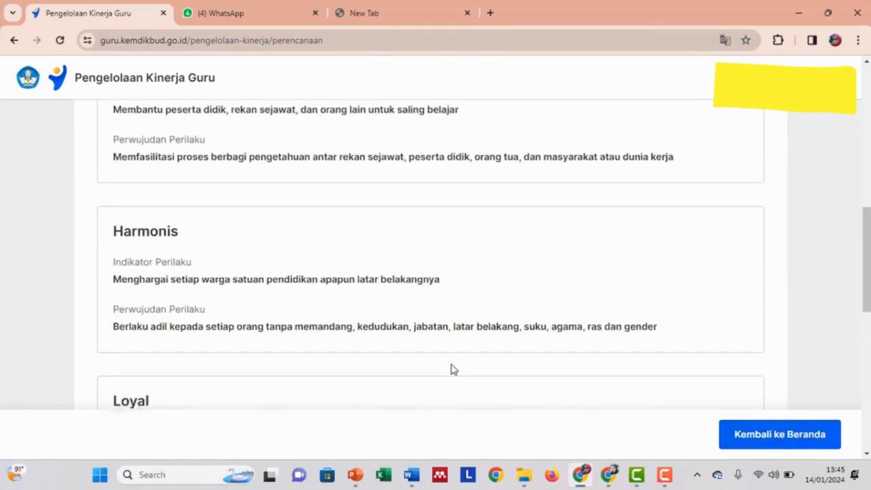
scroll(455, 370, "down", 5)
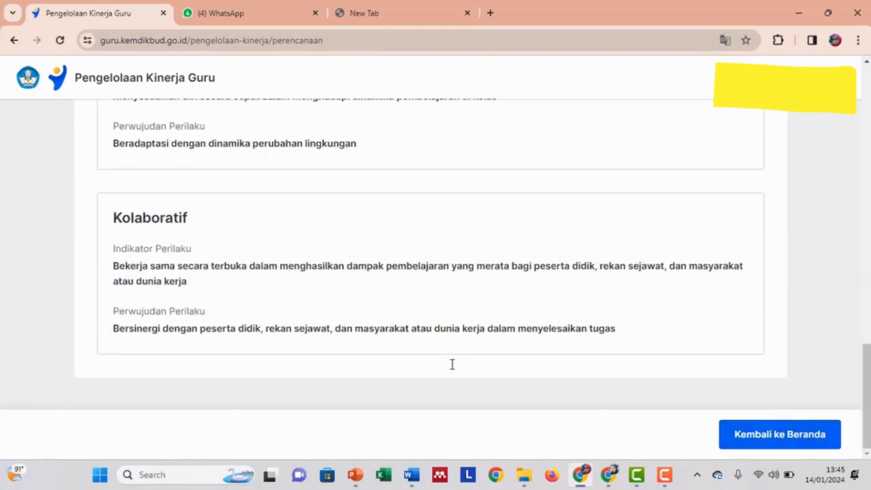
scroll(454, 369, "up", 15)
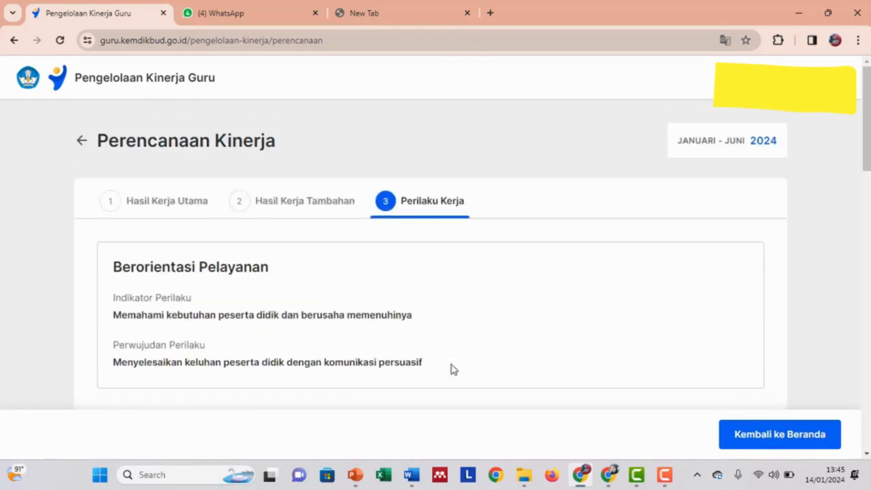
Return from the plan review to the Pengelolaan Kinerja home page showing the agreed plan.
left_click(749, 441)
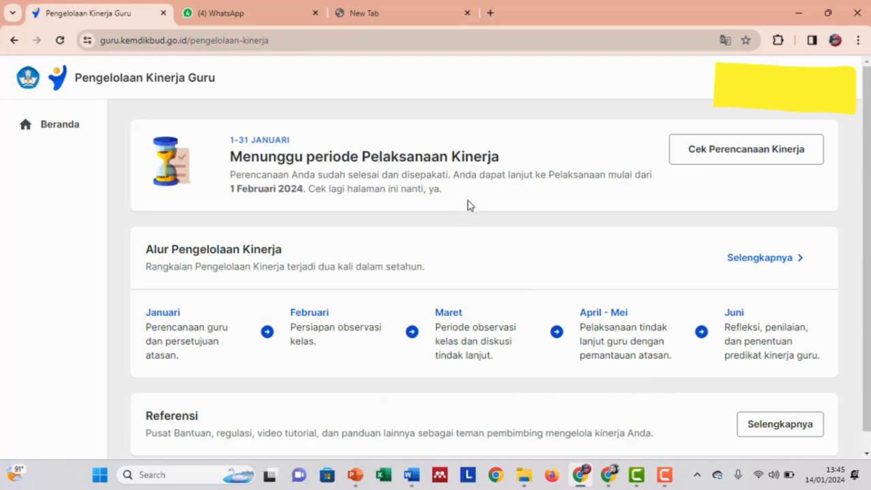